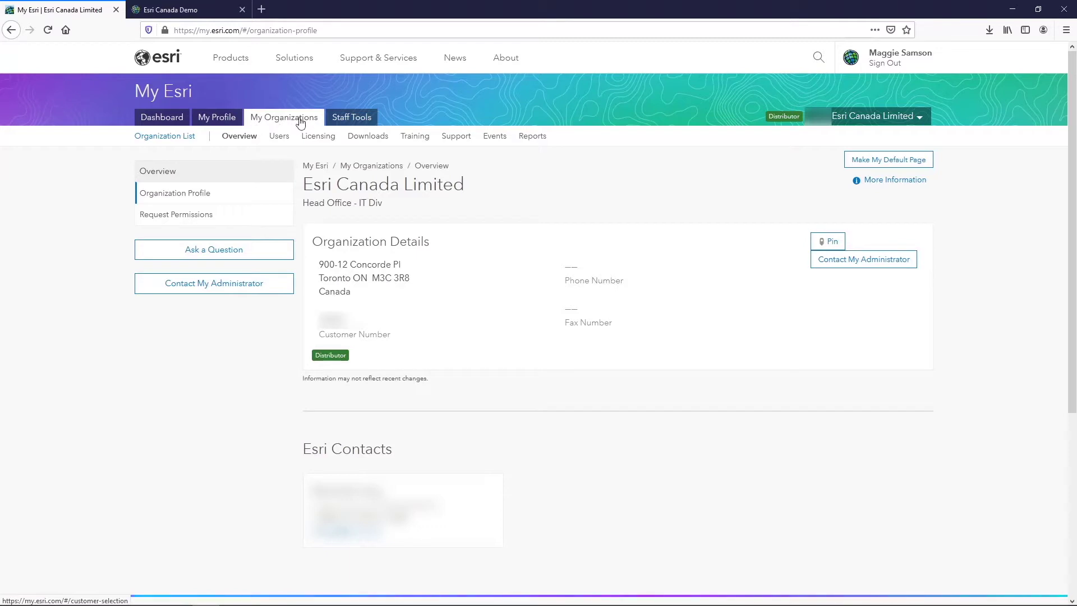
- Open the ArcGIS Pro 2.6 downloads and review its component list with file sizes
left_click(373, 139)
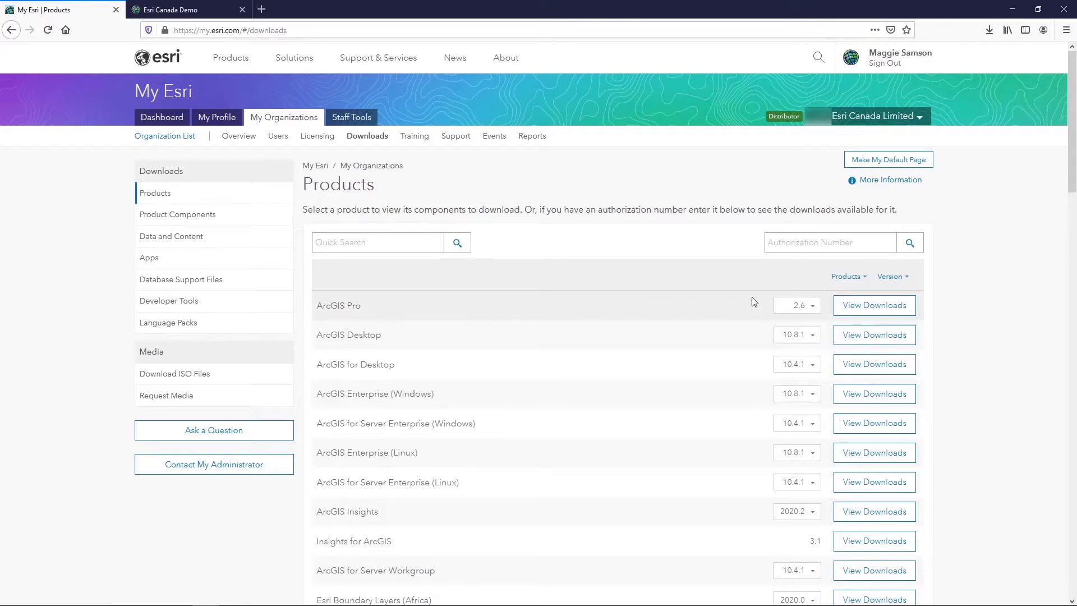
left_click(886, 309)
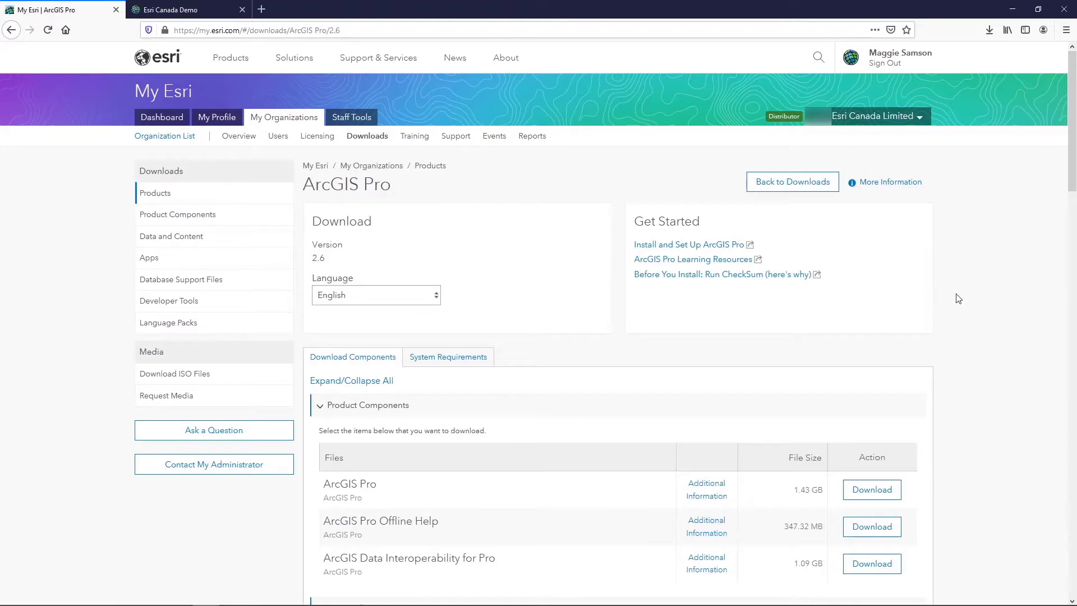
scroll(978, 242, "down", 3)
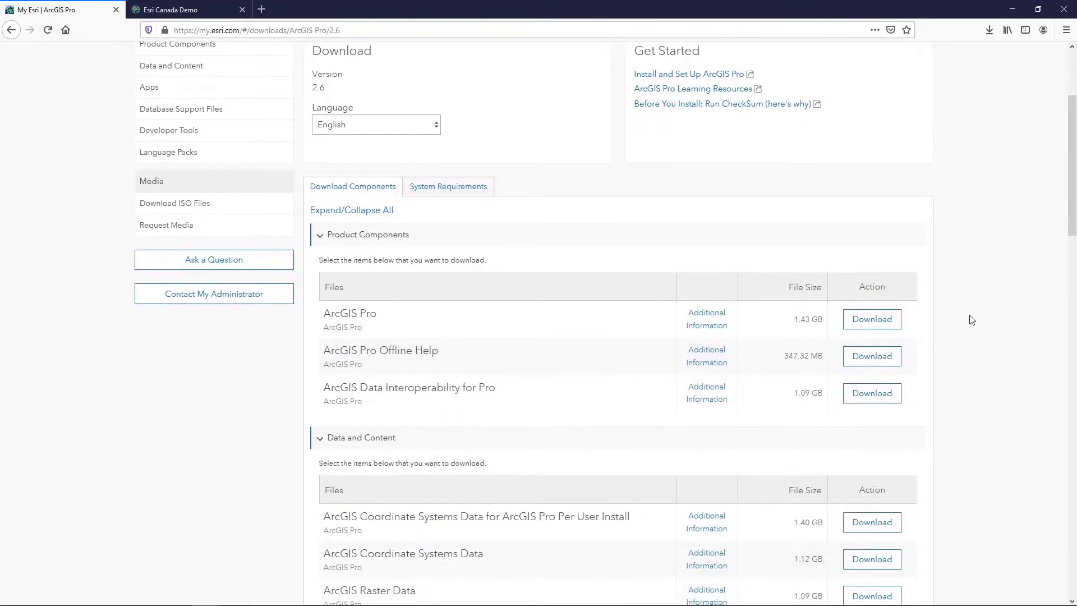
scroll(978, 367, "down", 2)
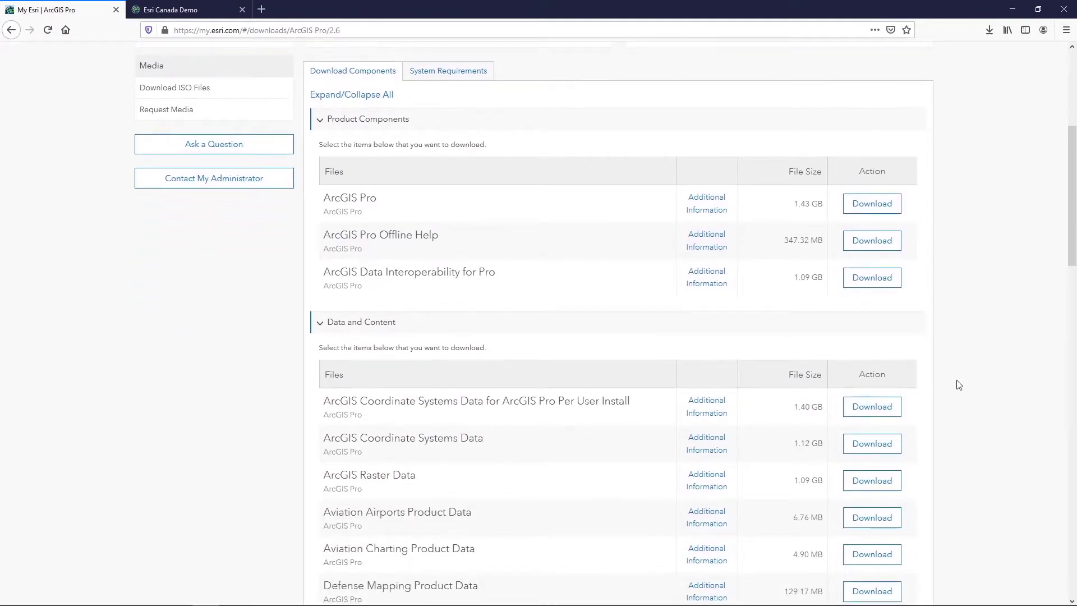
scroll(958, 385, "up", 2)
scroll(955, 381, "down", 3)
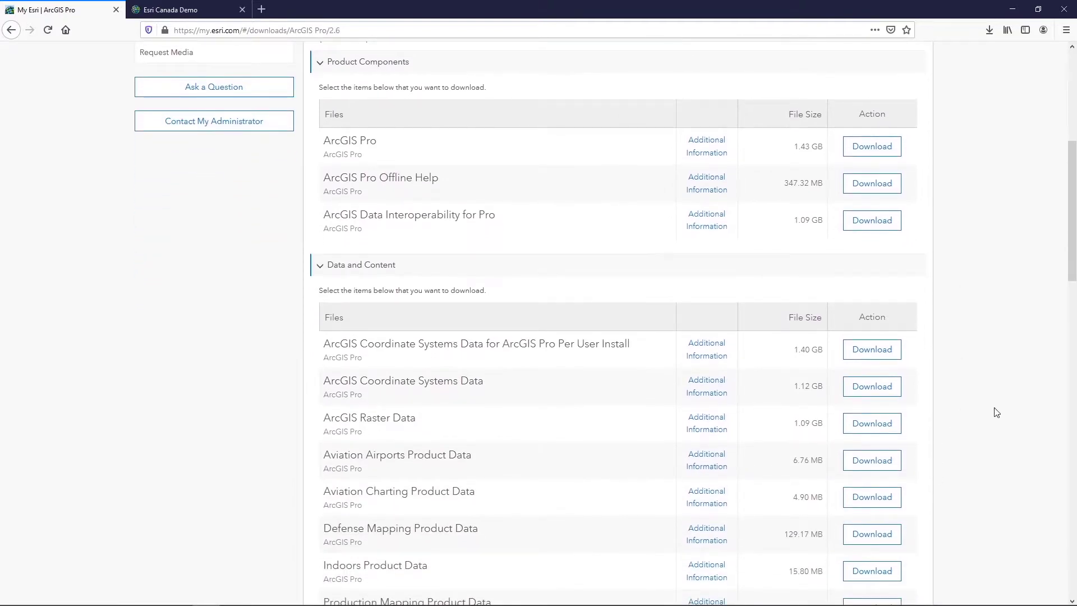
scroll(996, 412, "up", 3)
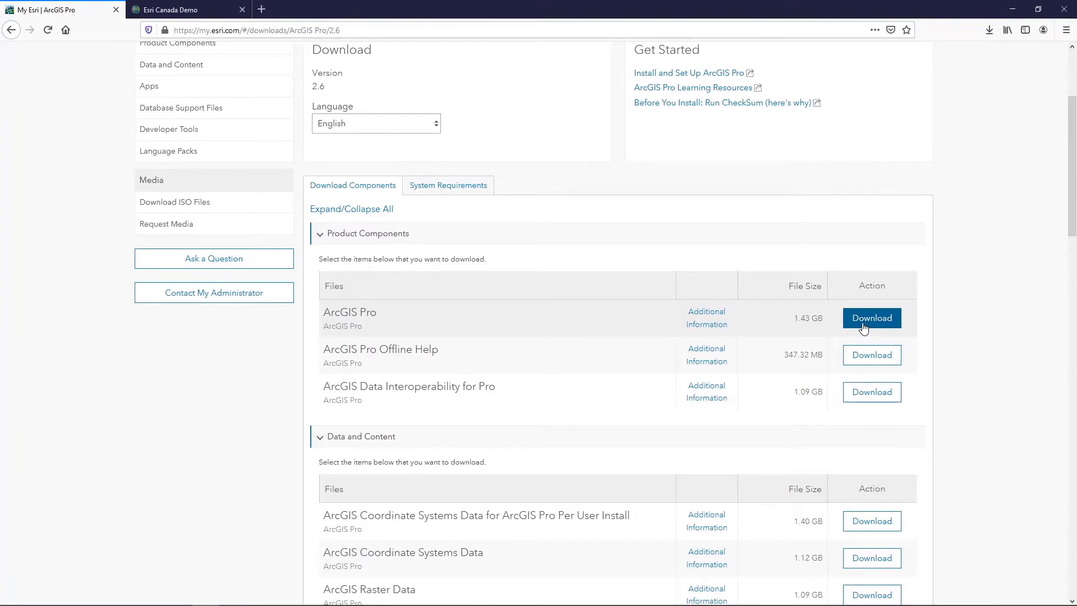
scroll(947, 296, "up", 5)
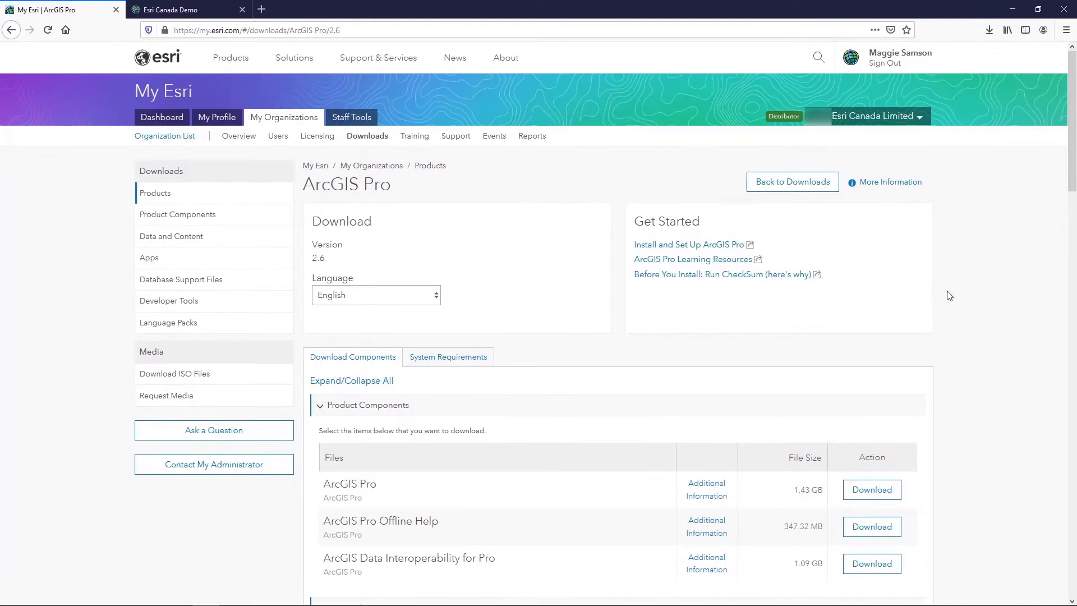
scroll(948, 297, "down", 1)
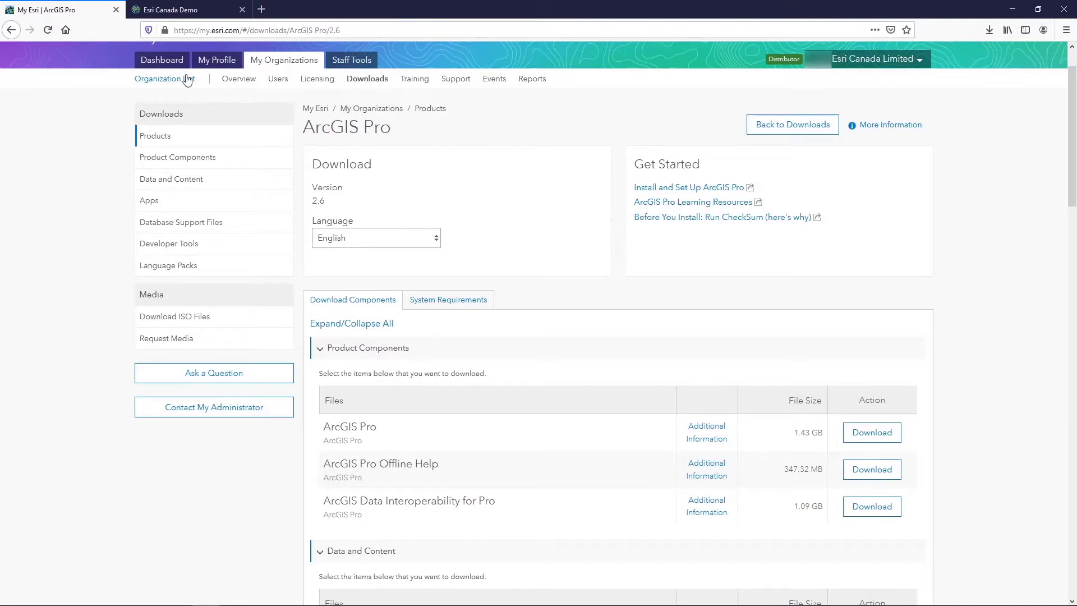
- Confirm ArcGIS Pro appears under the profile's Licenses settings, then check the browser's recent downloads
left_click(162, 7)
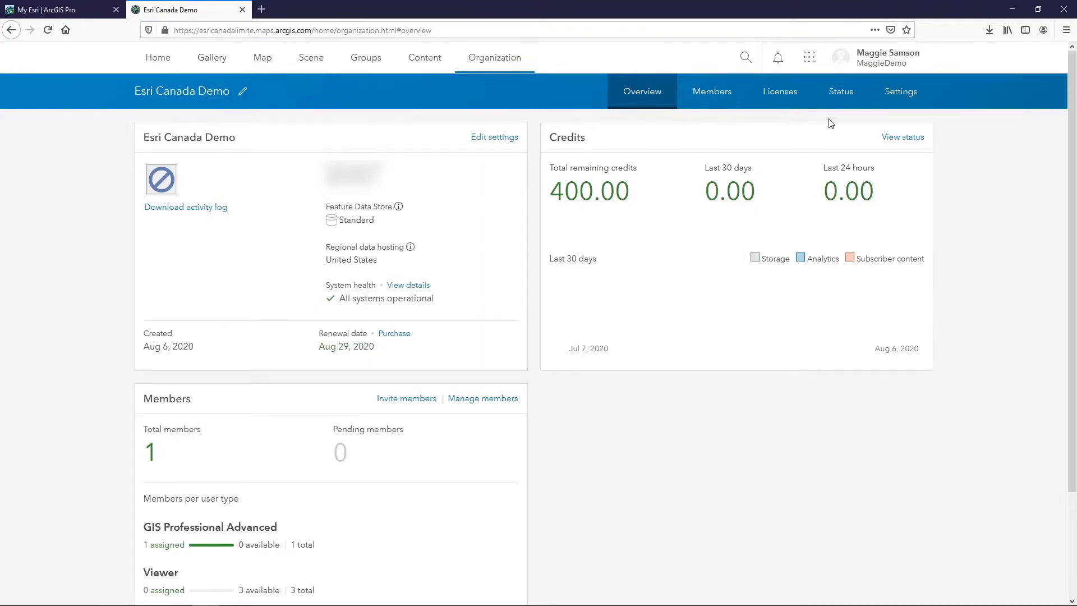
left_click(873, 65)
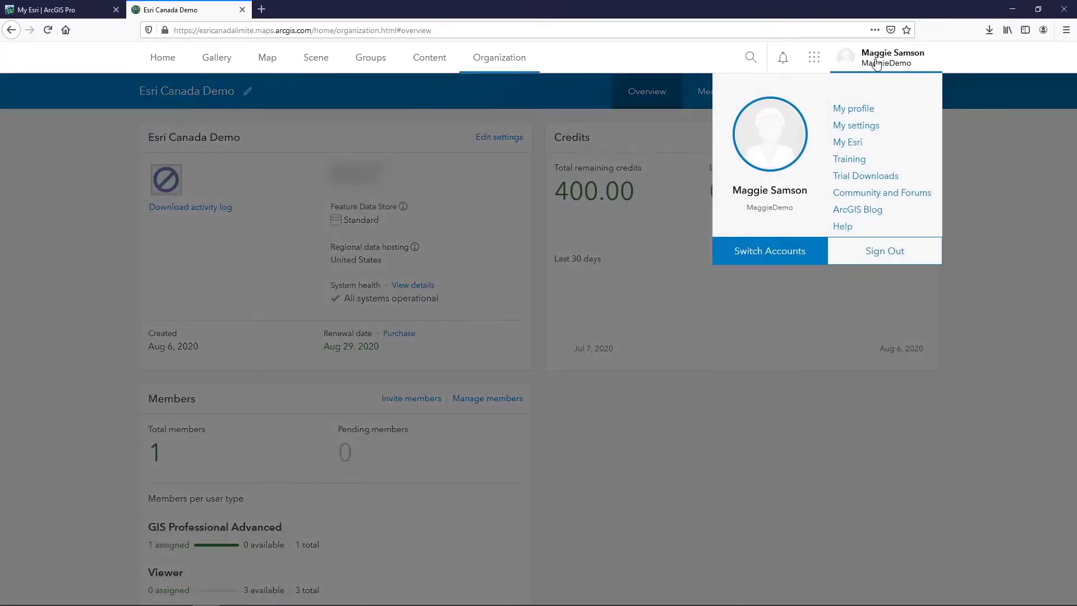
left_click(859, 114)
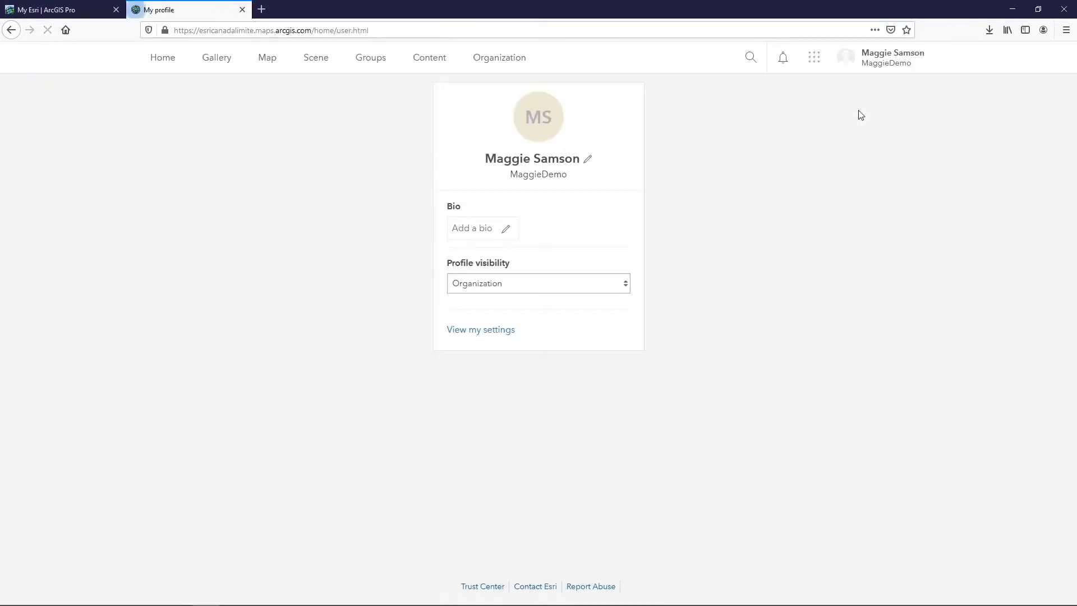
left_click(476, 331)
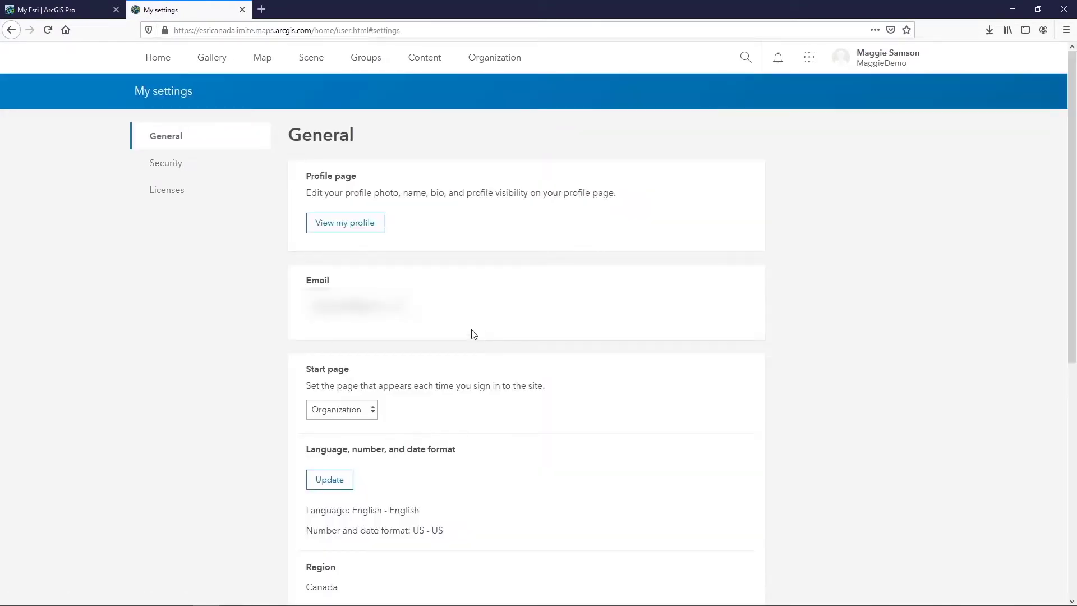
left_click(166, 196)
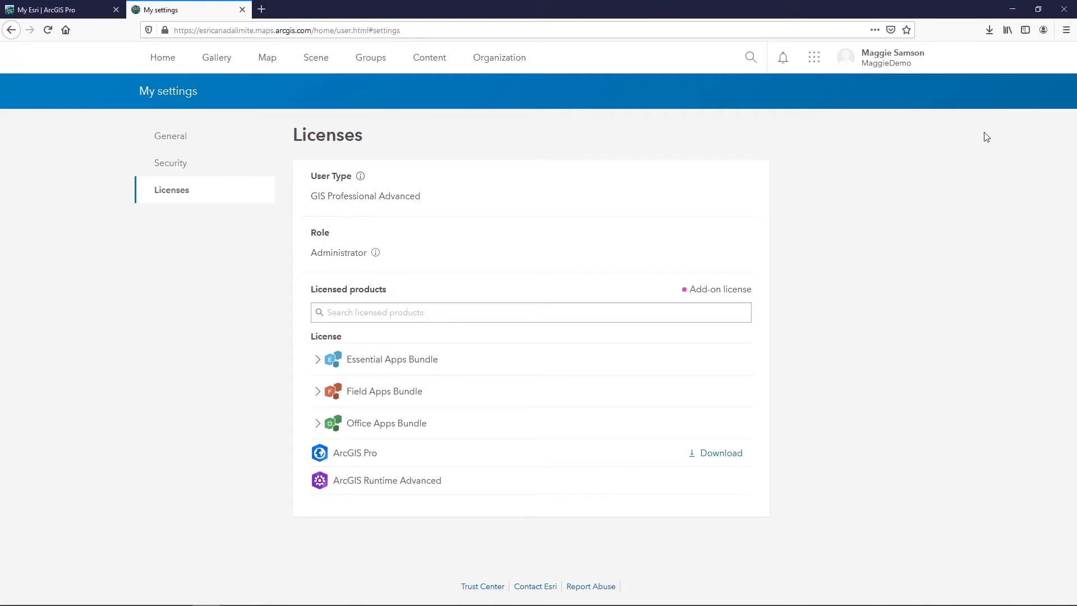
left_click(989, 30)
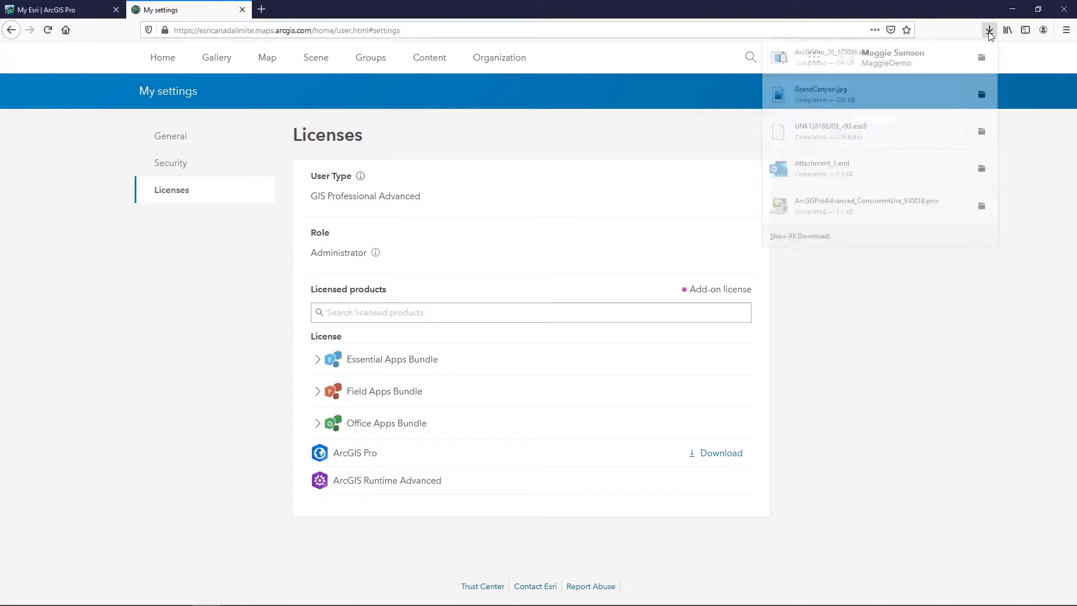
- Extract ArcGISPro_26_175036.exe into the ArcGIS Pro 2.6 Documents folder with setup launching afterwards
left_click(907, 62)
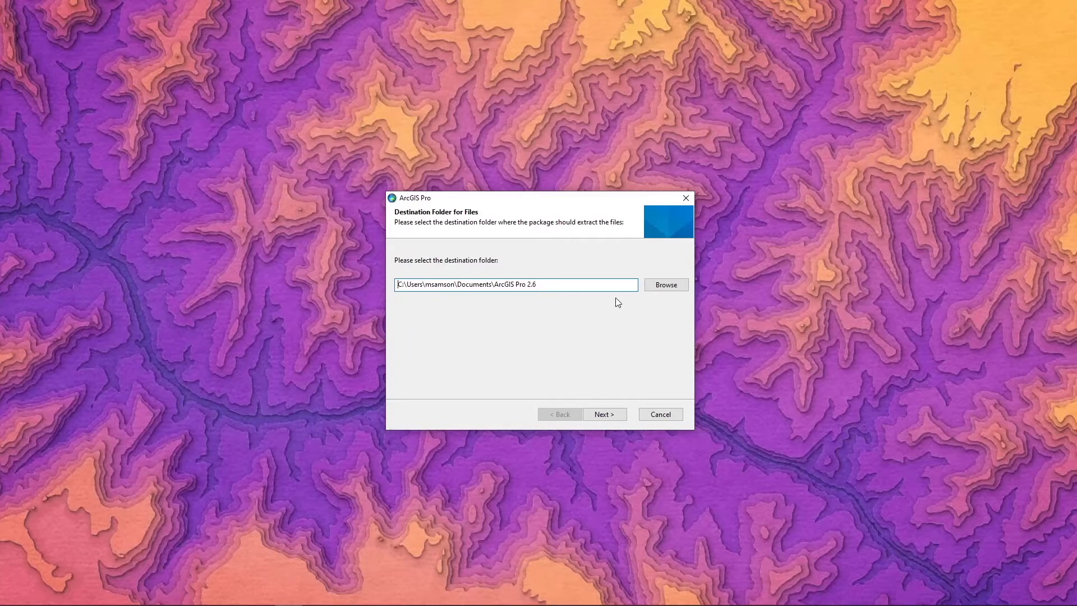
left_click(607, 415)
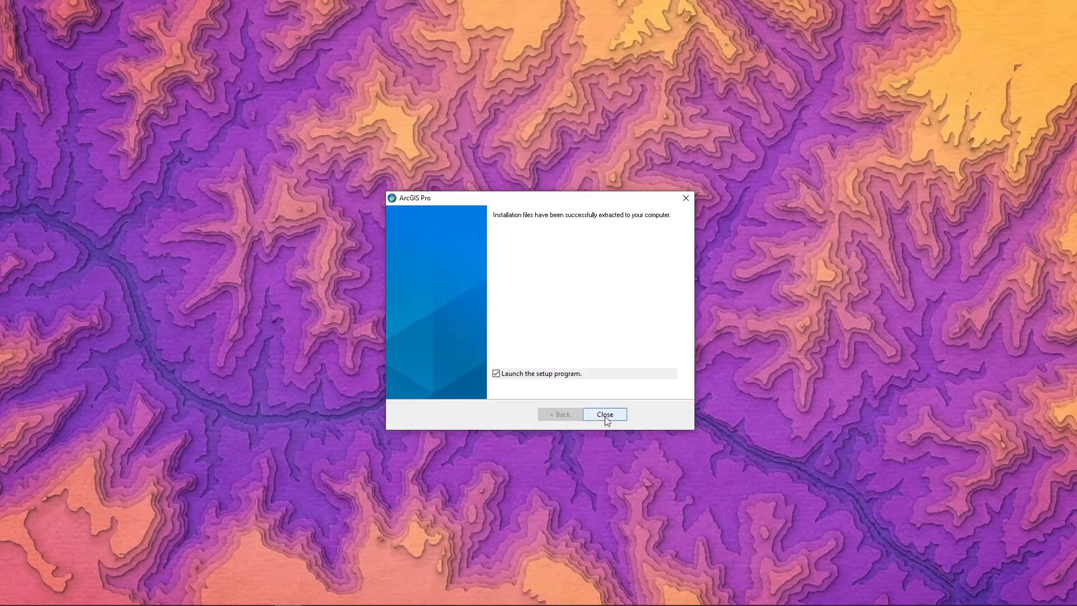
left_click(605, 418)
- Get past the setup Welcome page and accept the ArcGIS Pro Master Agreement
left_click(605, 418)
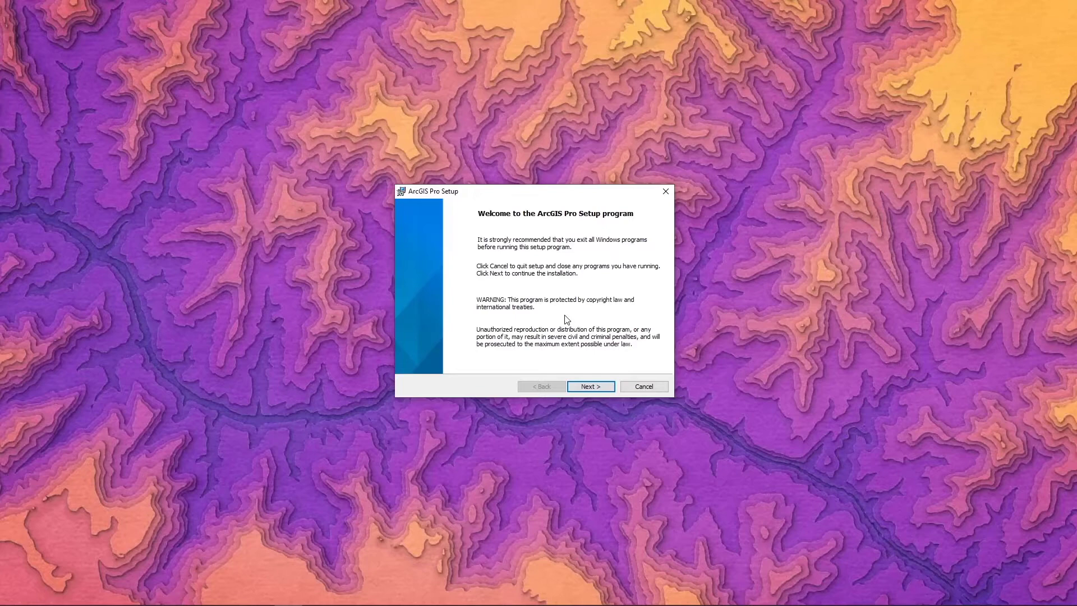
left_click(592, 386)
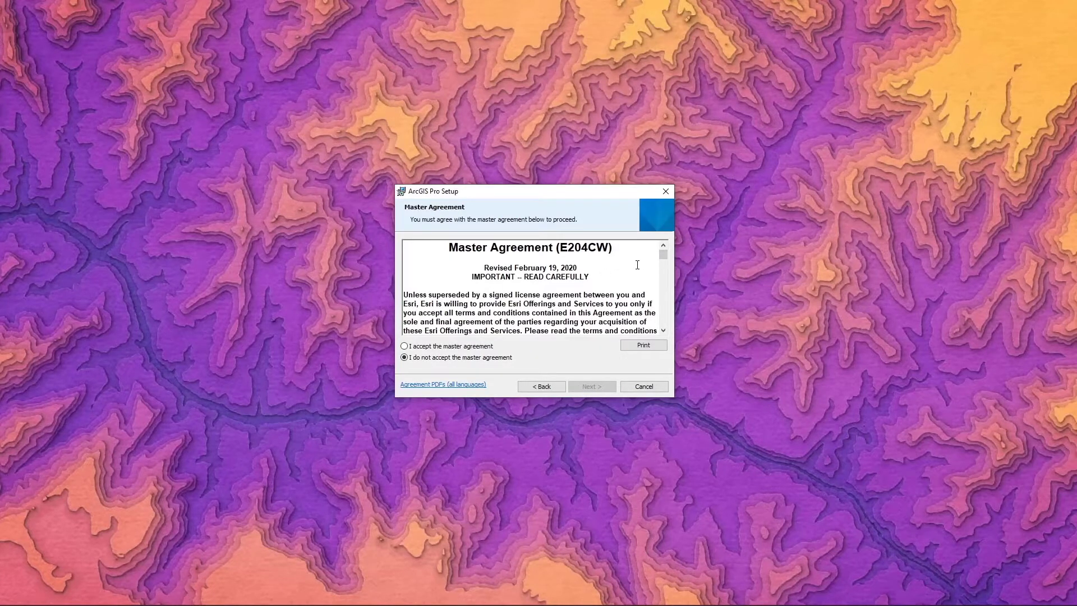
scroll(637, 265, "down", 1)
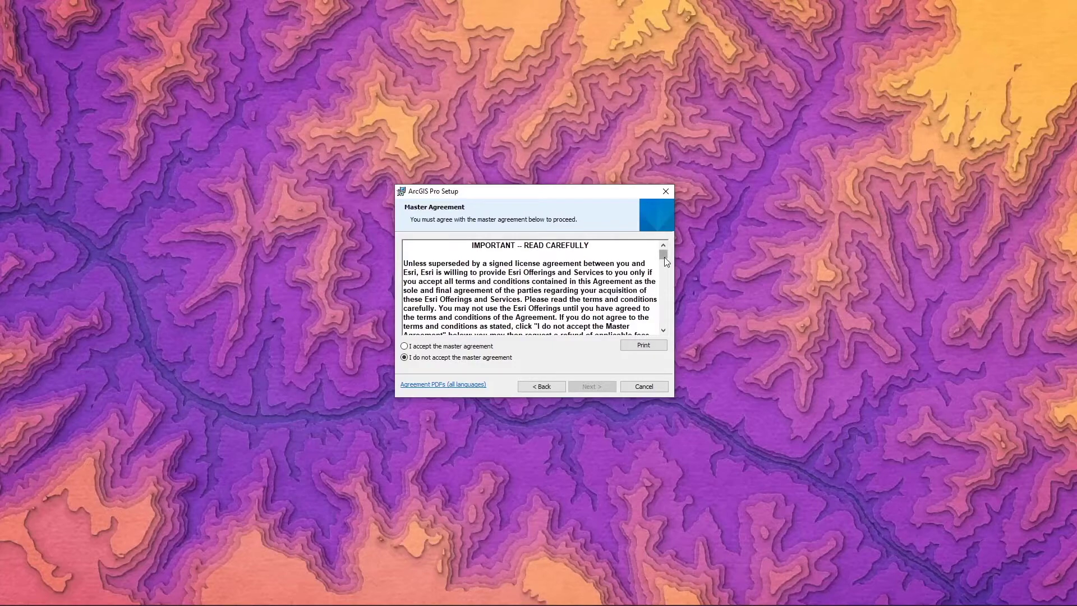
left_click_drag(665, 258, 664, 328)
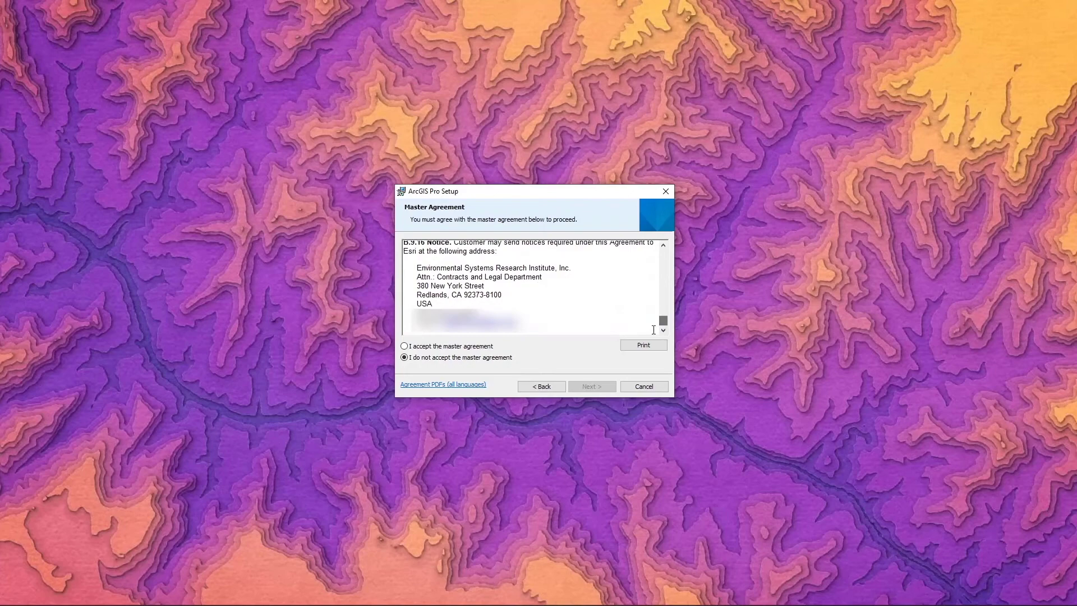
left_click(473, 349)
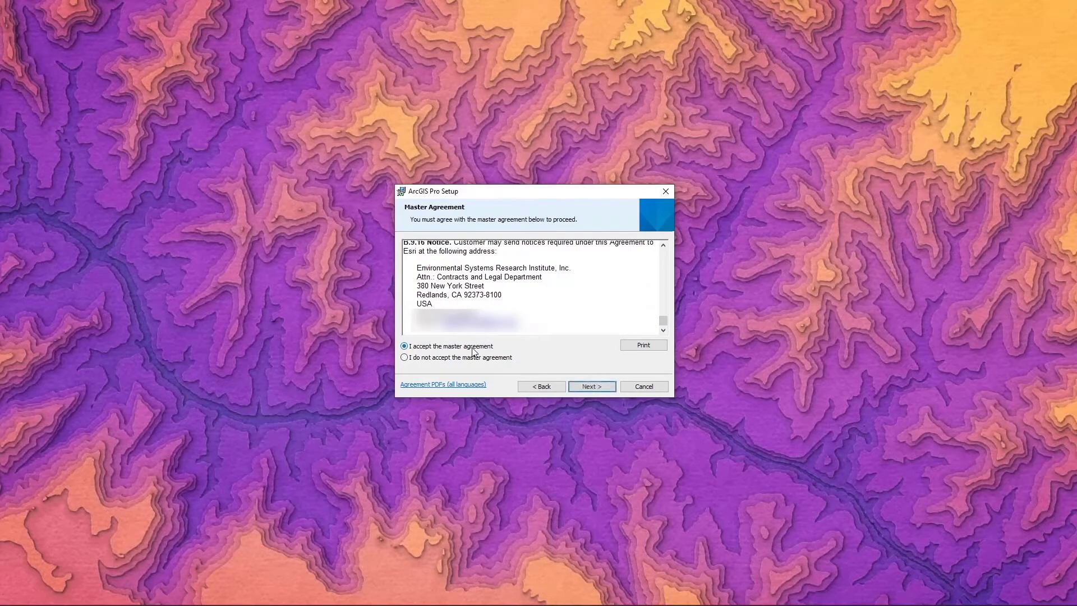
- Install for all users with the ArcGIS Pro feature only, keeping Solutions not available
left_click(596, 389)
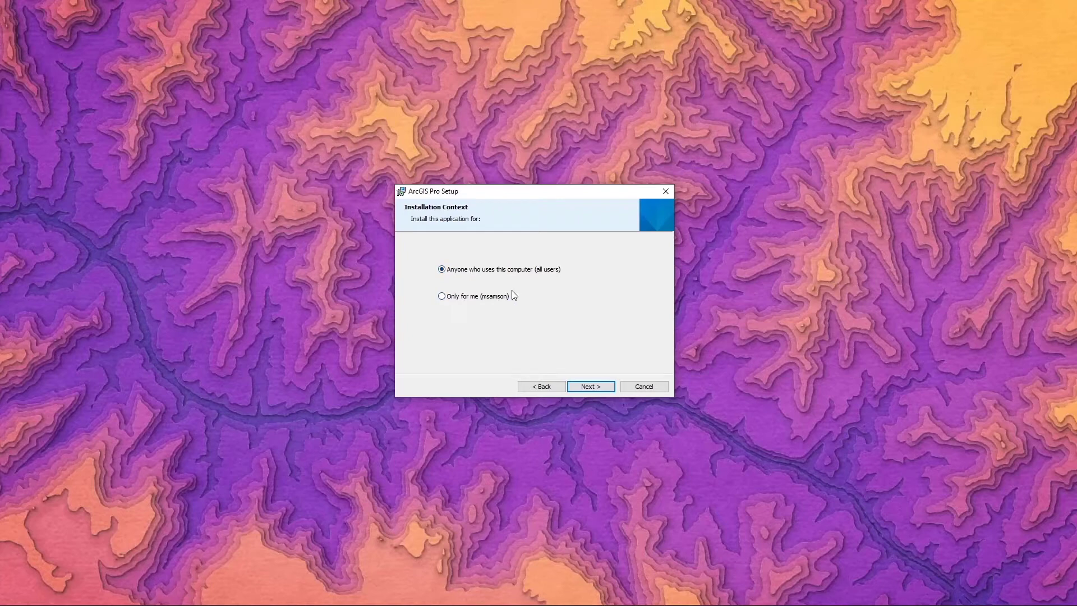
left_click(590, 385)
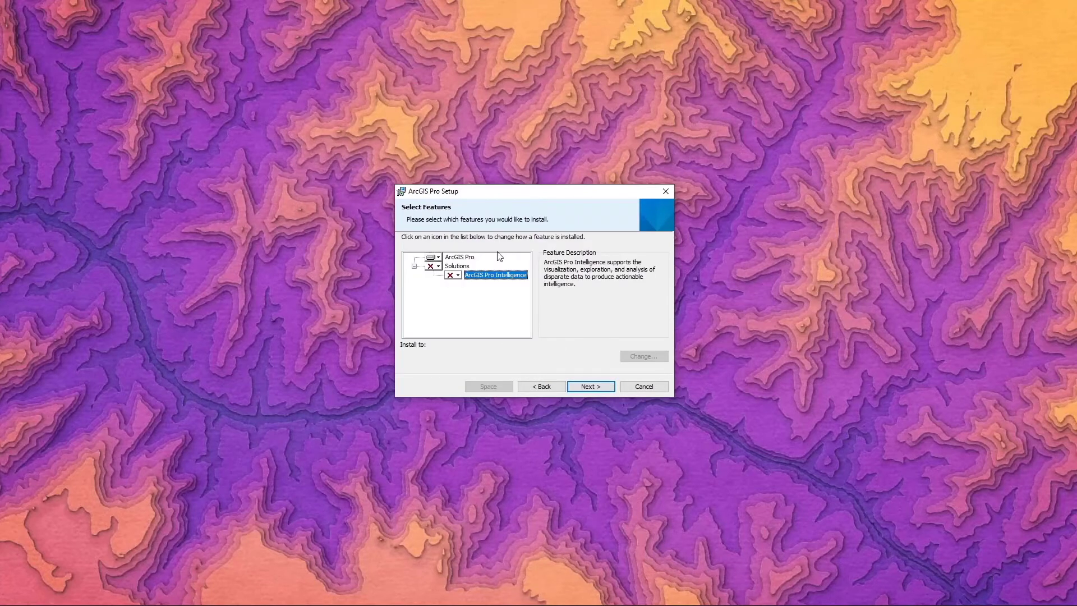
left_click(438, 258)
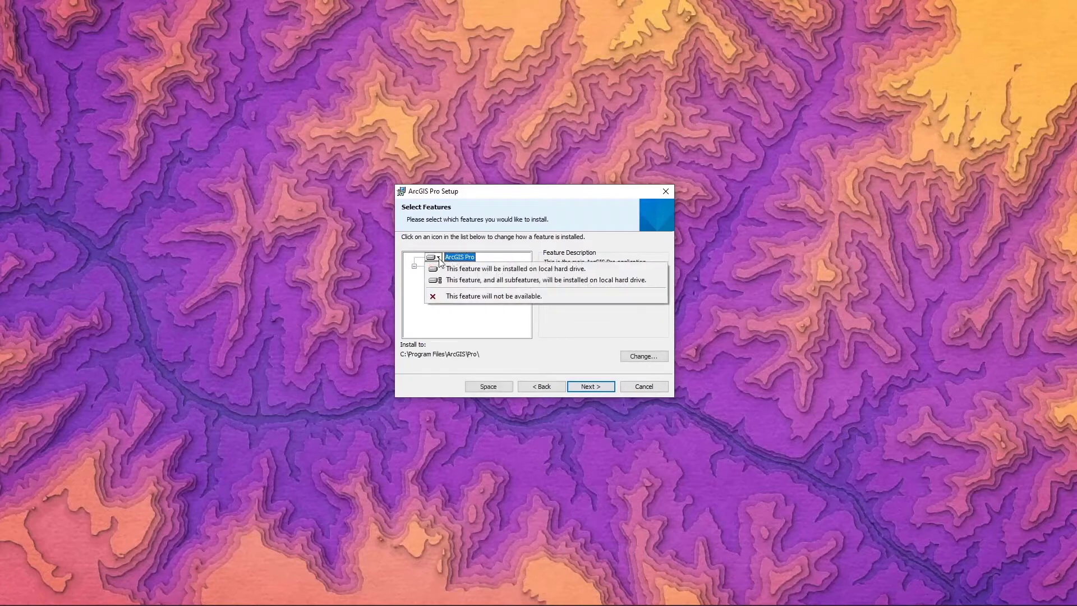
left_click(492, 257)
left_click(433, 266)
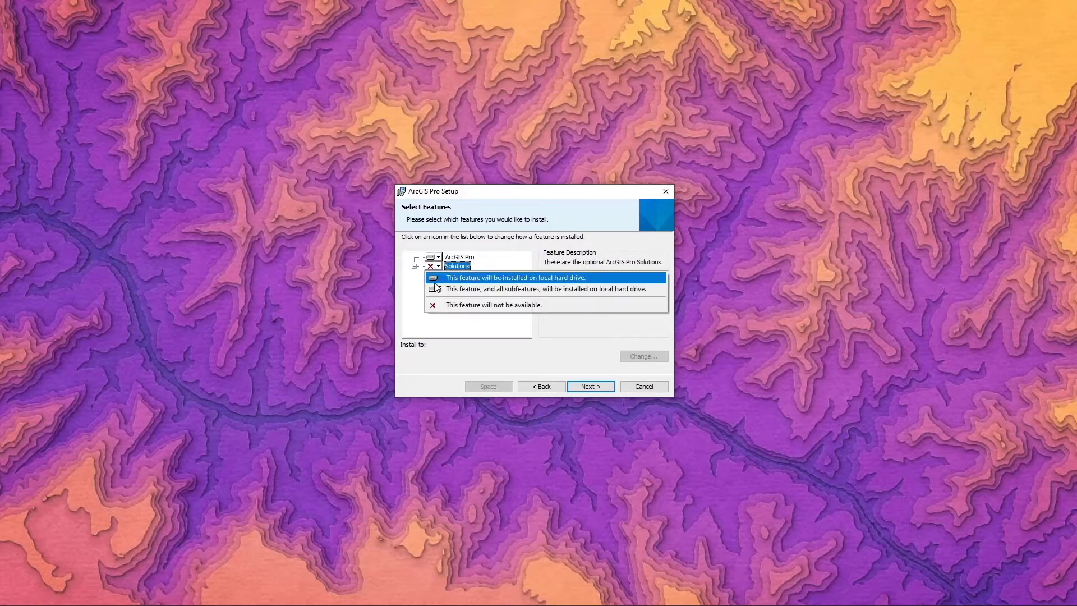
left_click(500, 259)
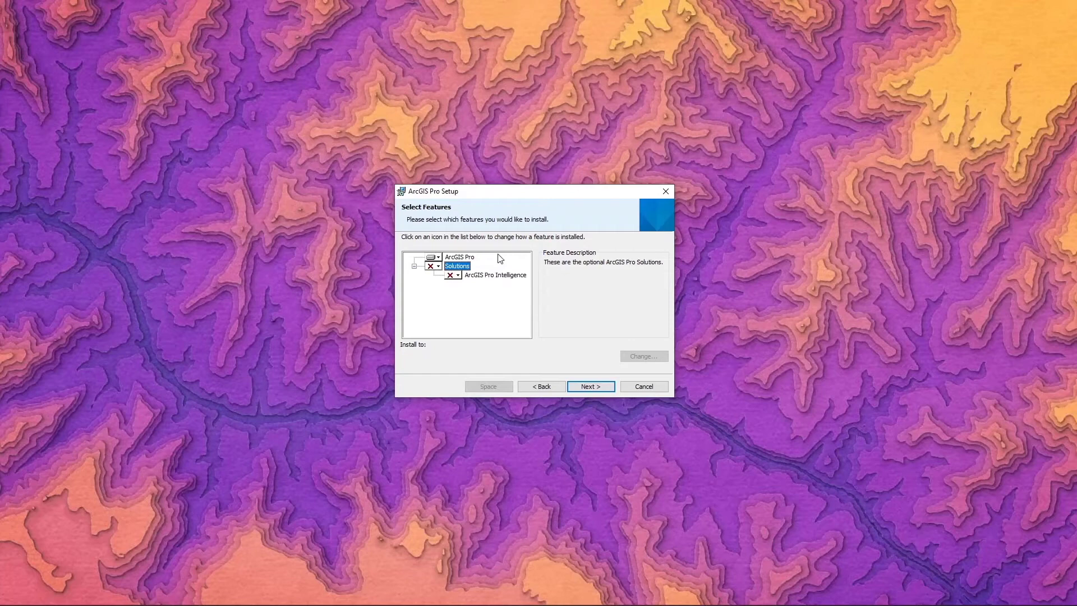
left_click(599, 387)
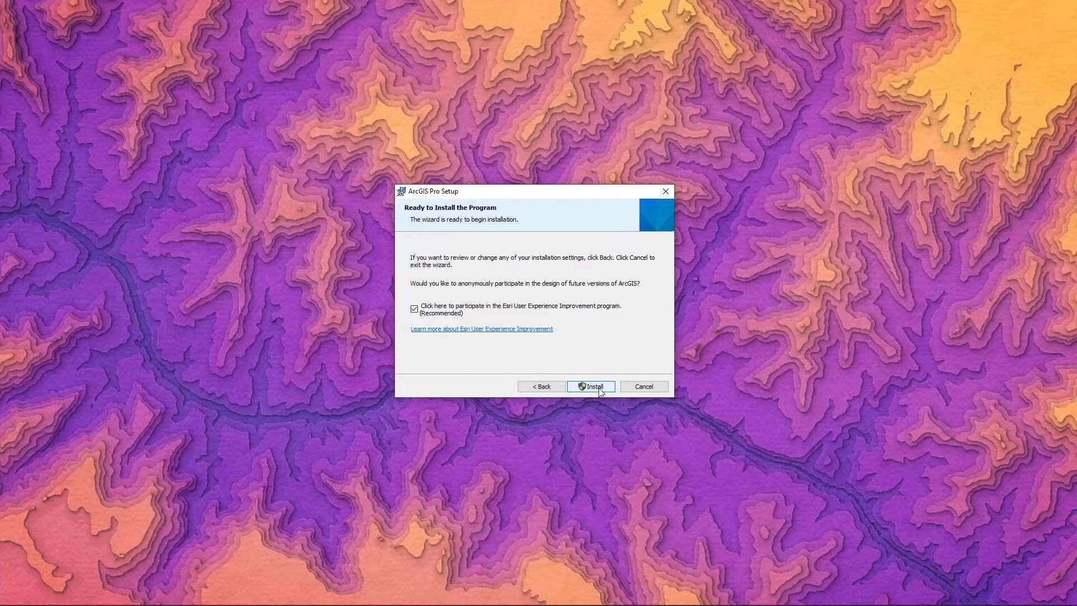
- Install ArcGIS Pro and finish the installer with 'Run ArcGIS Pro now' left checked
left_click(596, 387)
left_click(593, 386)
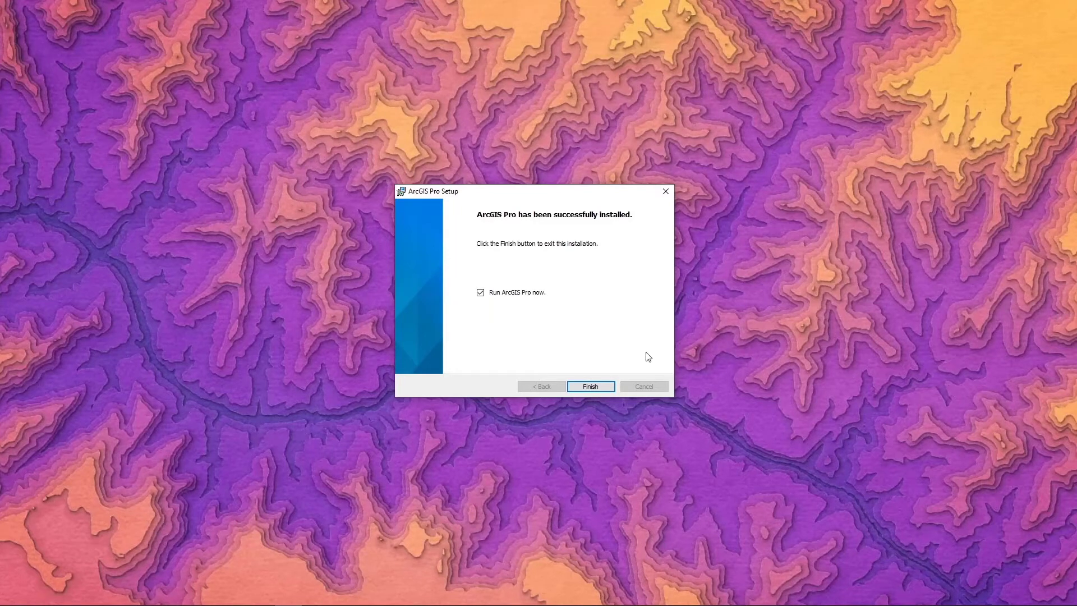
left_click(586, 387)
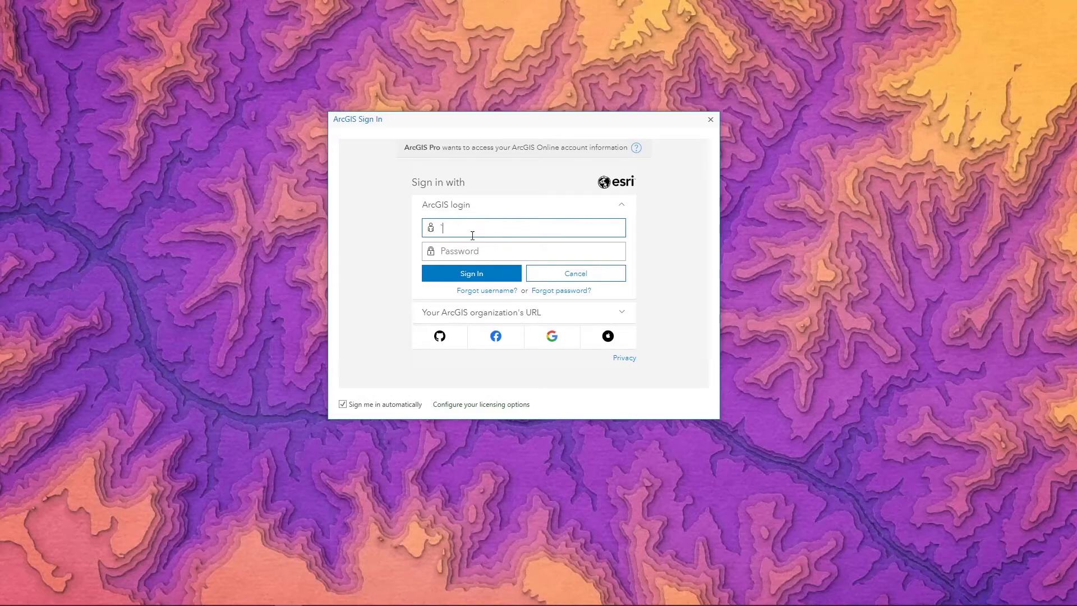
- Clear the stray character from the Sign In username field
key("BackSpace")
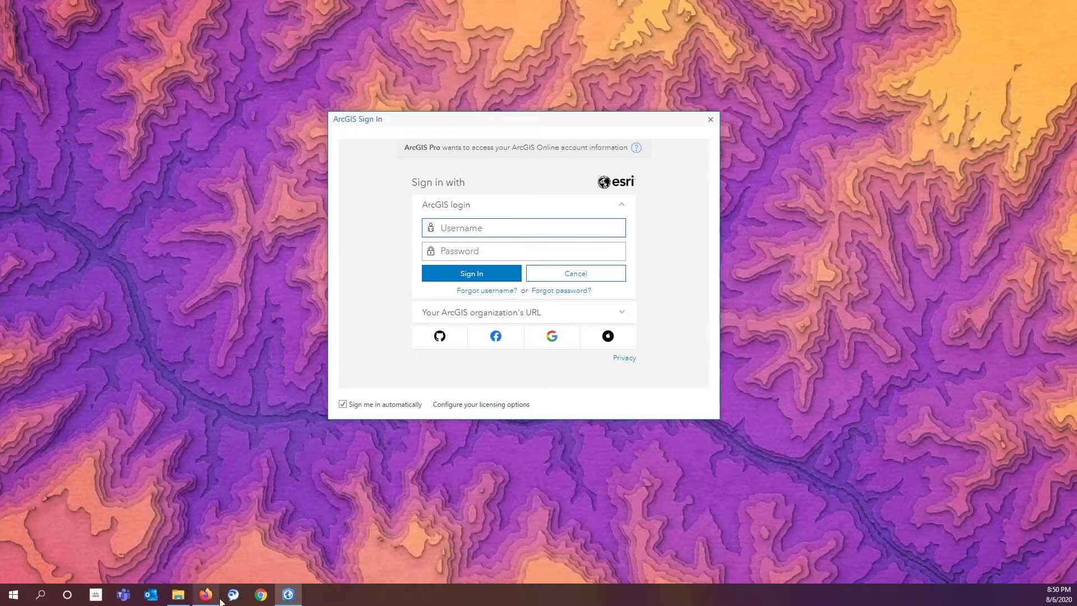
- Return to the browser and open the Esri Canada Demo organization's Overview tab
left_click(214, 601)
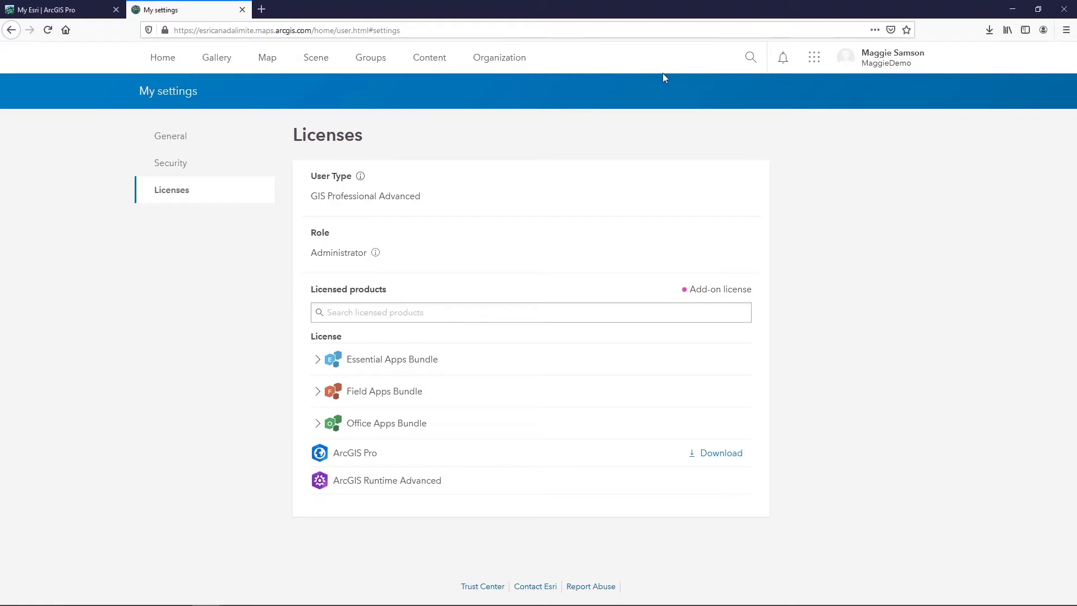
left_click(506, 66)
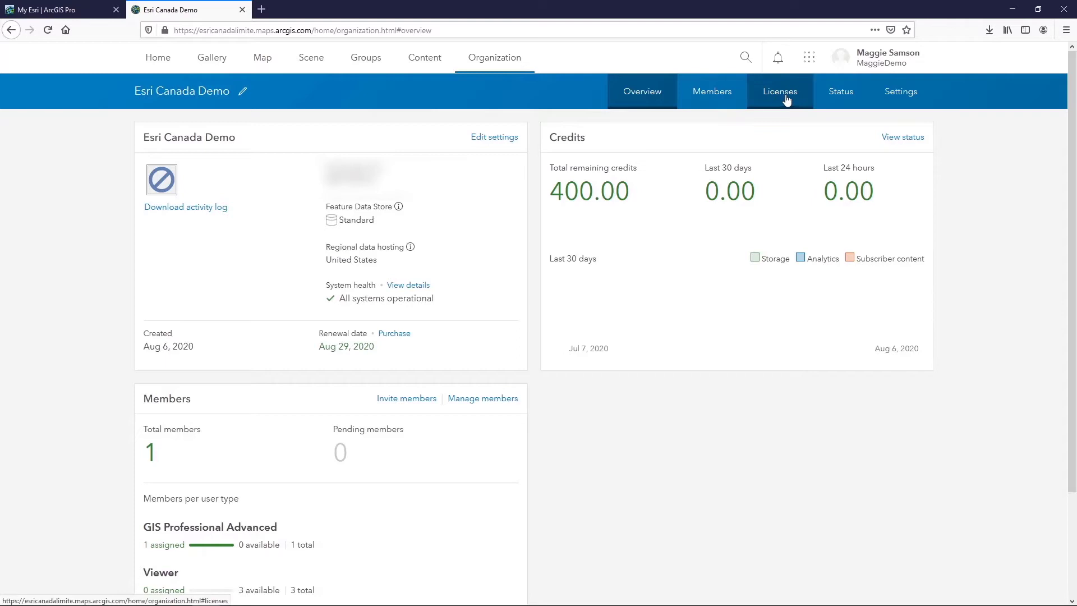
- Assign the 3D Analyst extension to the member, leaving 1 of 2 licenses available
left_click(786, 100)
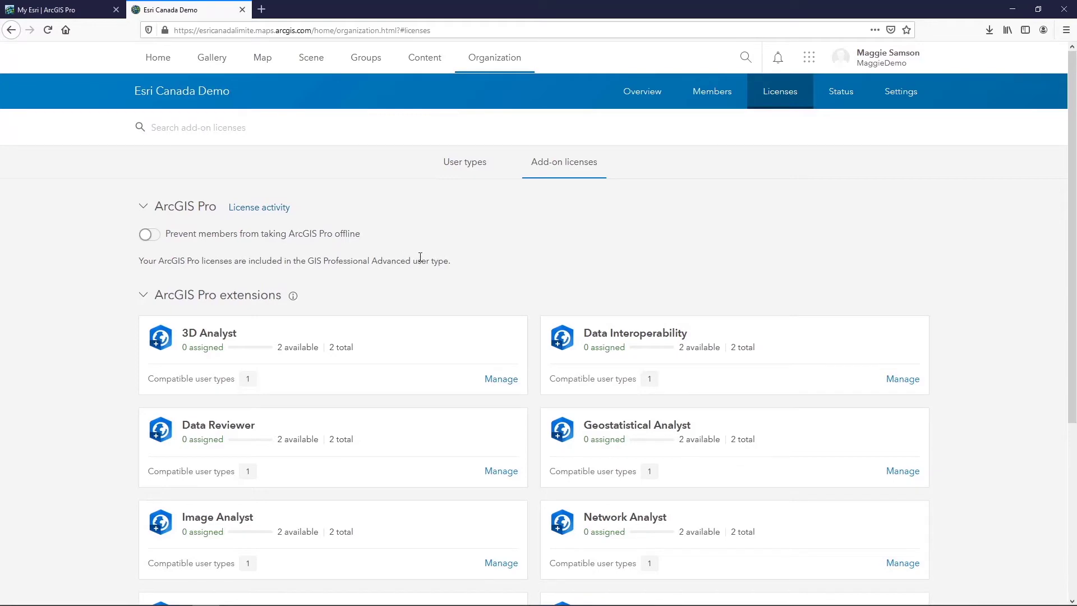
left_click(501, 379)
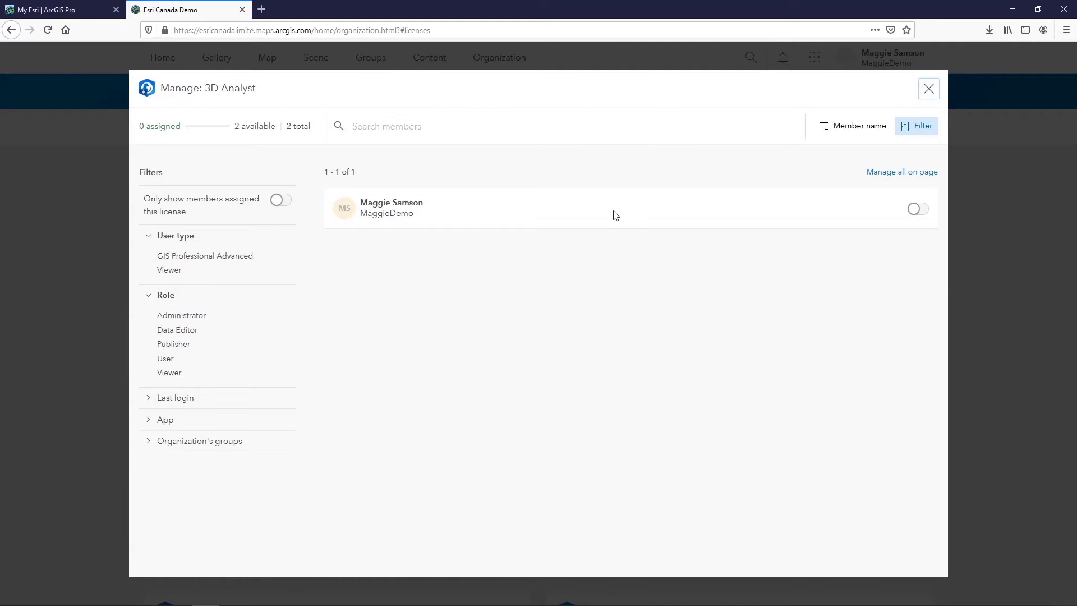
left_click(914, 210)
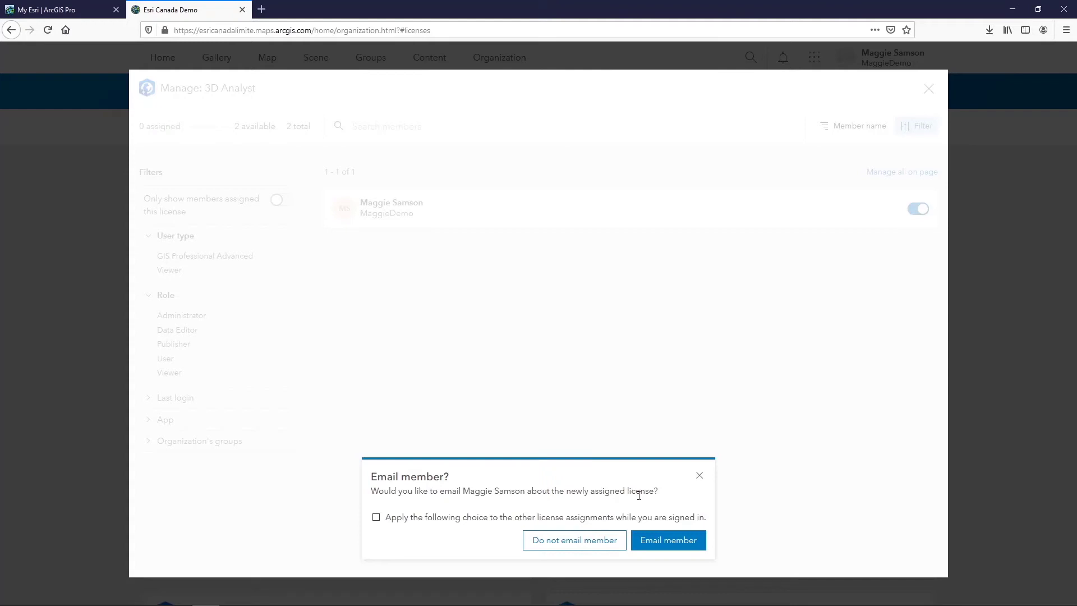
left_click(567, 541)
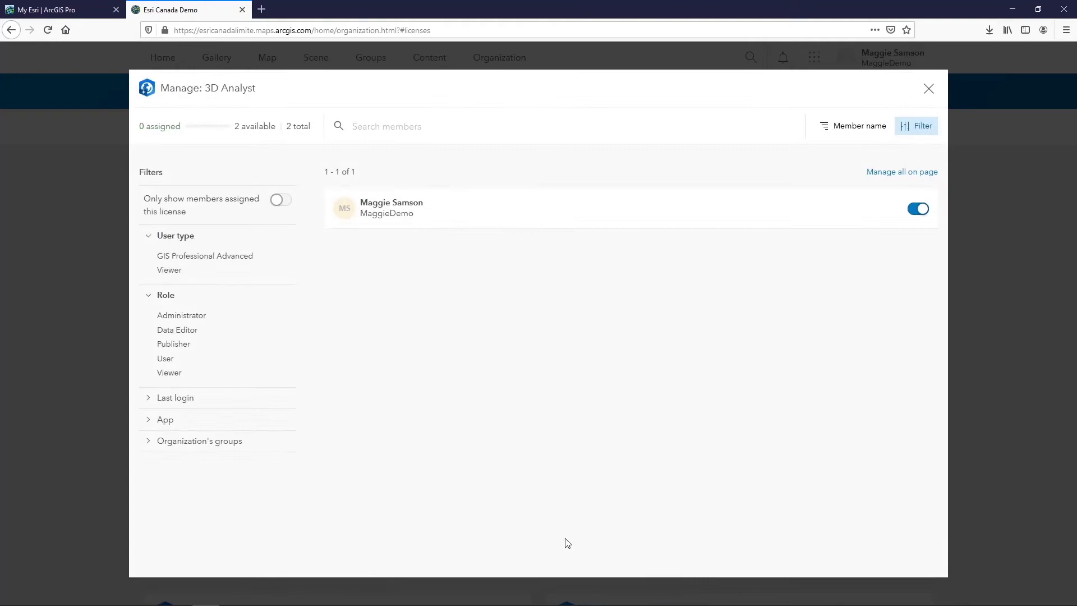
left_click(929, 90)
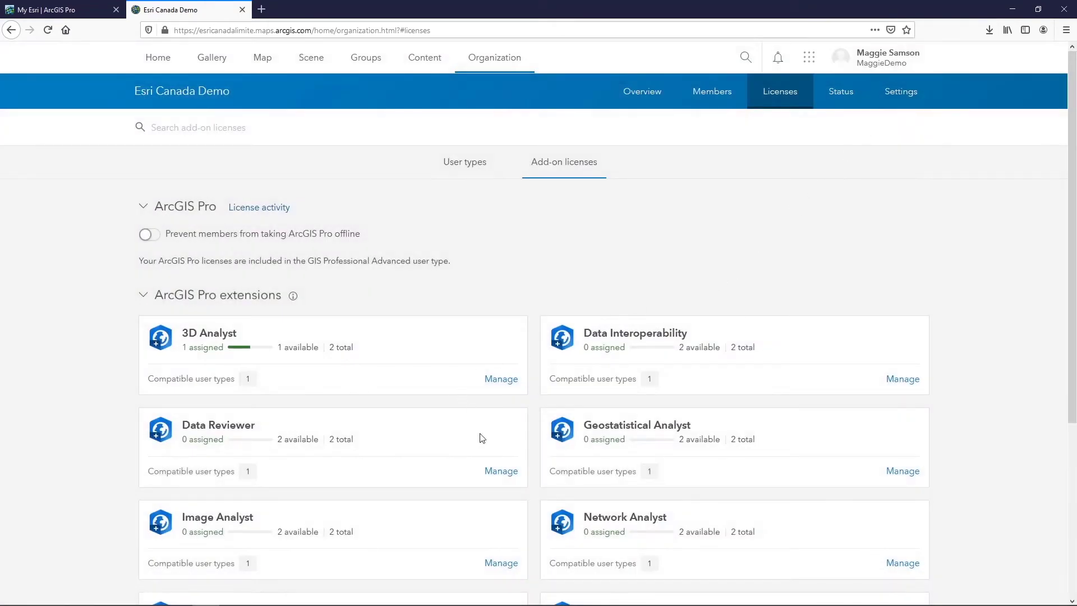
scroll(538, 456, "down", 2)
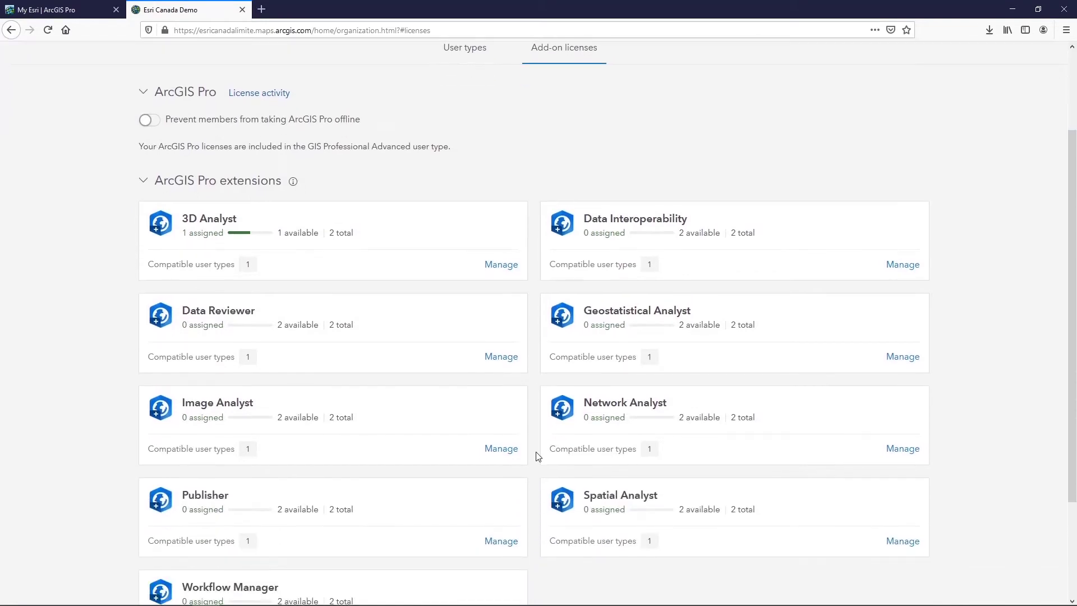
scroll(536, 453, "down", 1)
scroll(534, 460, "up", 2)
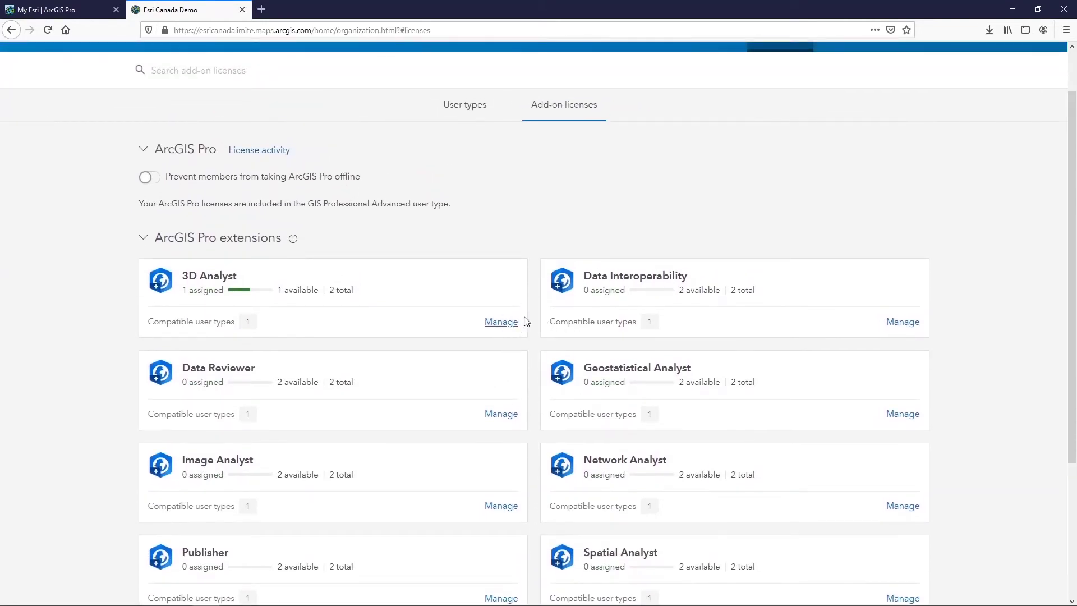
scroll(534, 311, "up", 1)
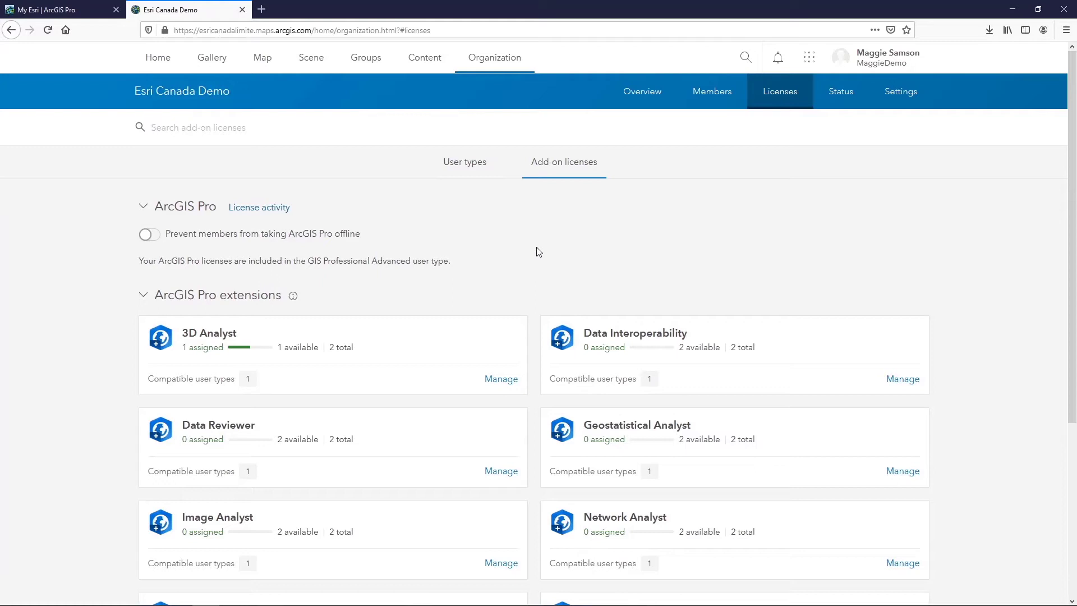
- Give the member all ArcGIS Pro extensions via Manage add-on licenses with Select all, and save
left_click(710, 95)
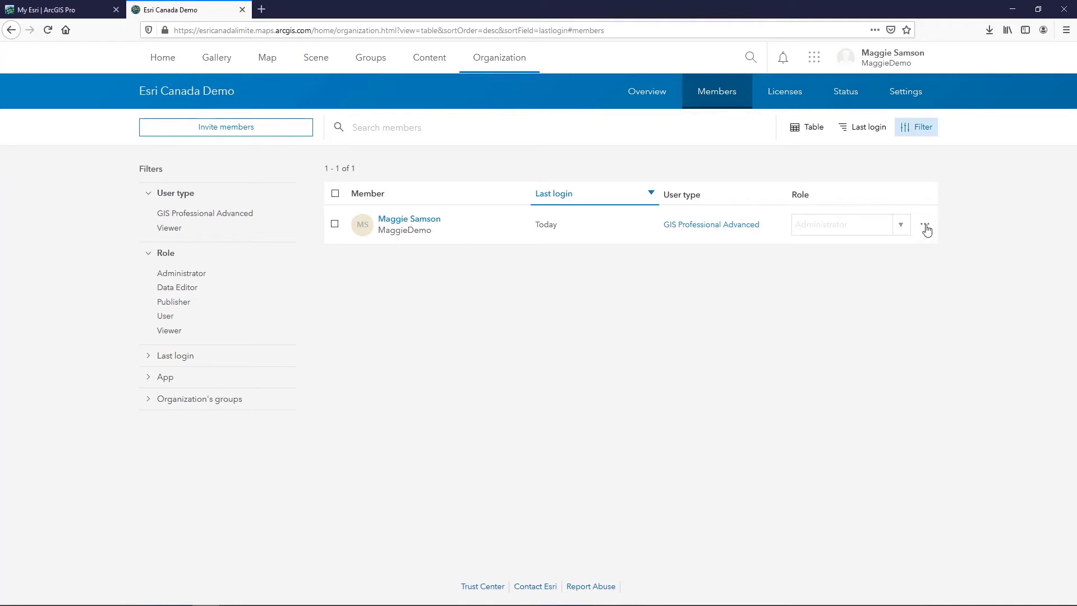
left_click(926, 227)
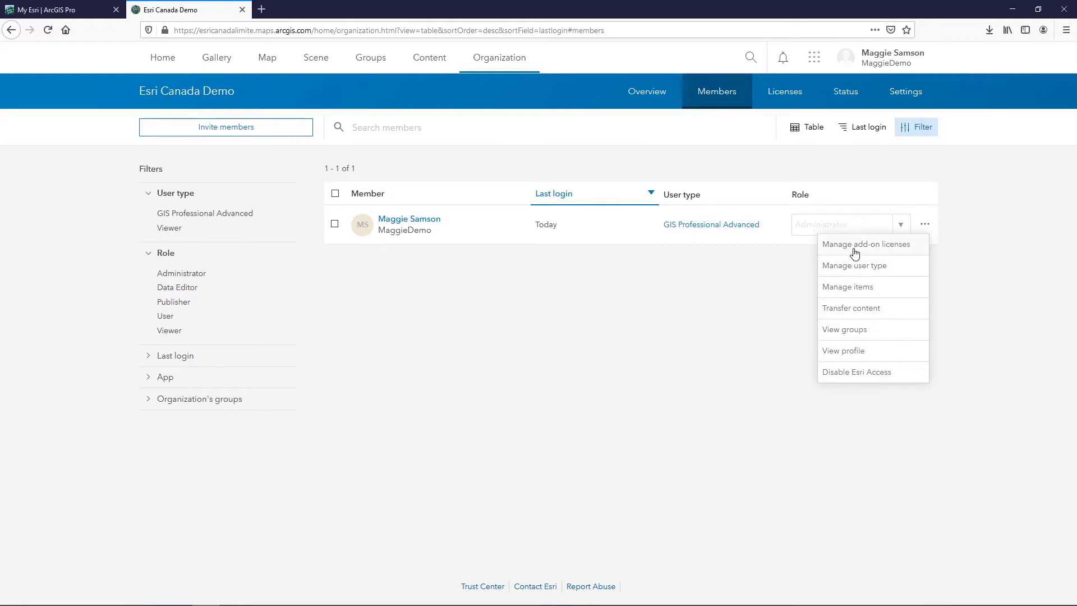
left_click(885, 251)
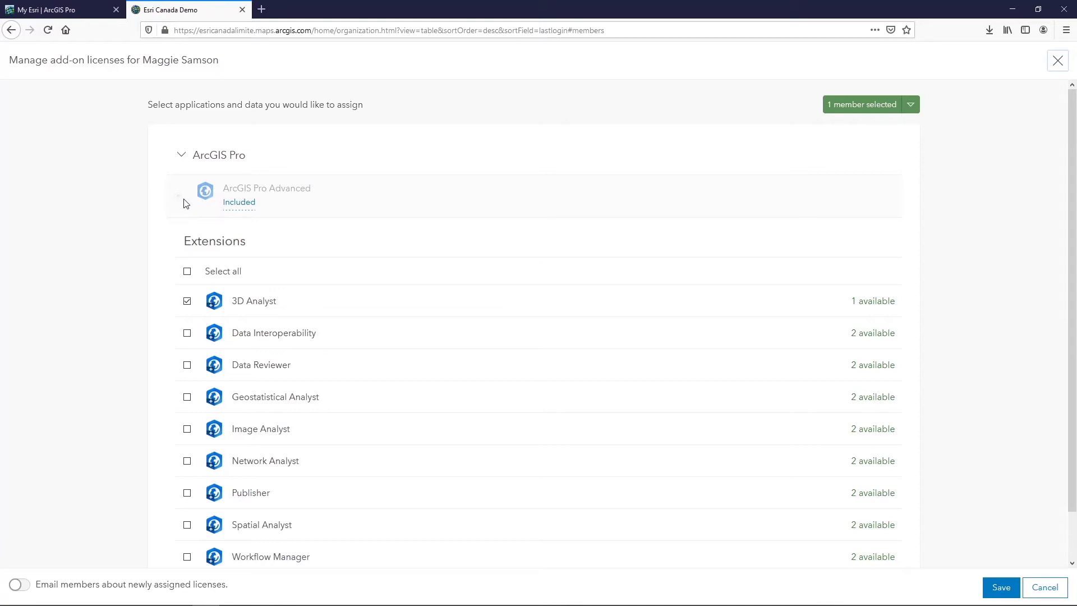
left_click(187, 273)
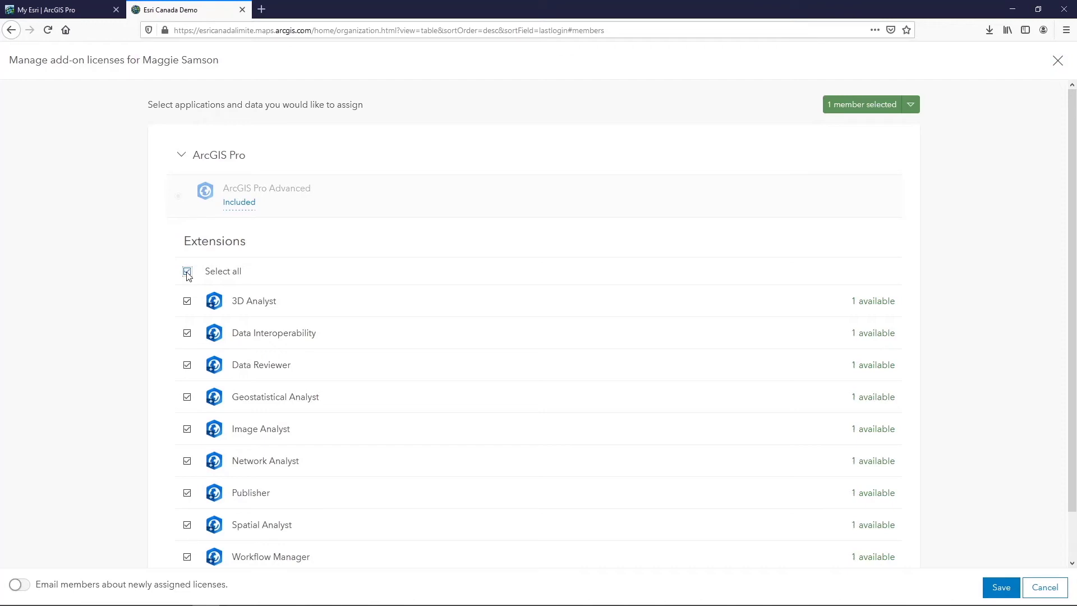
left_click(1001, 587)
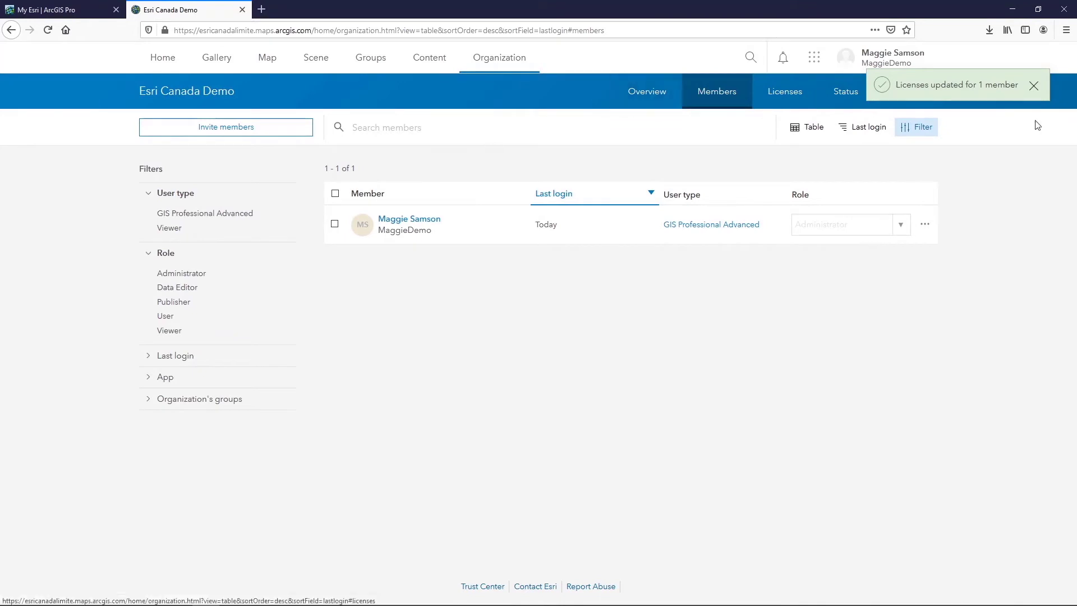
- Hide the browser so the ArcGIS Pro Sign In window, with blank username and password fields, is back in front
left_click(1015, 8)
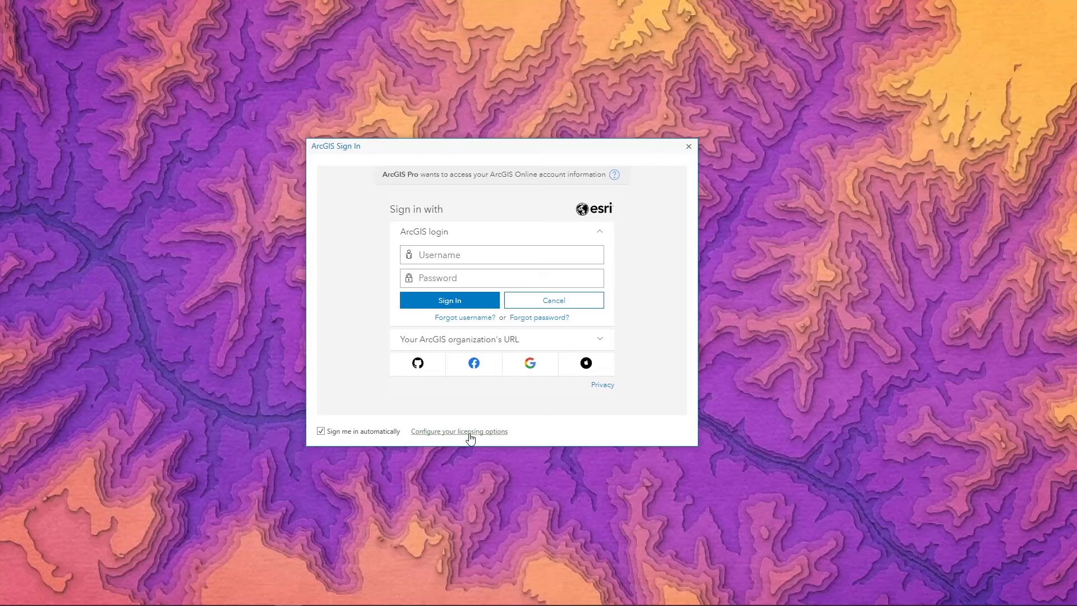
- Switch the licensing type to Single Use License to list the Advanced products and expiry dates
left_click(476, 432)
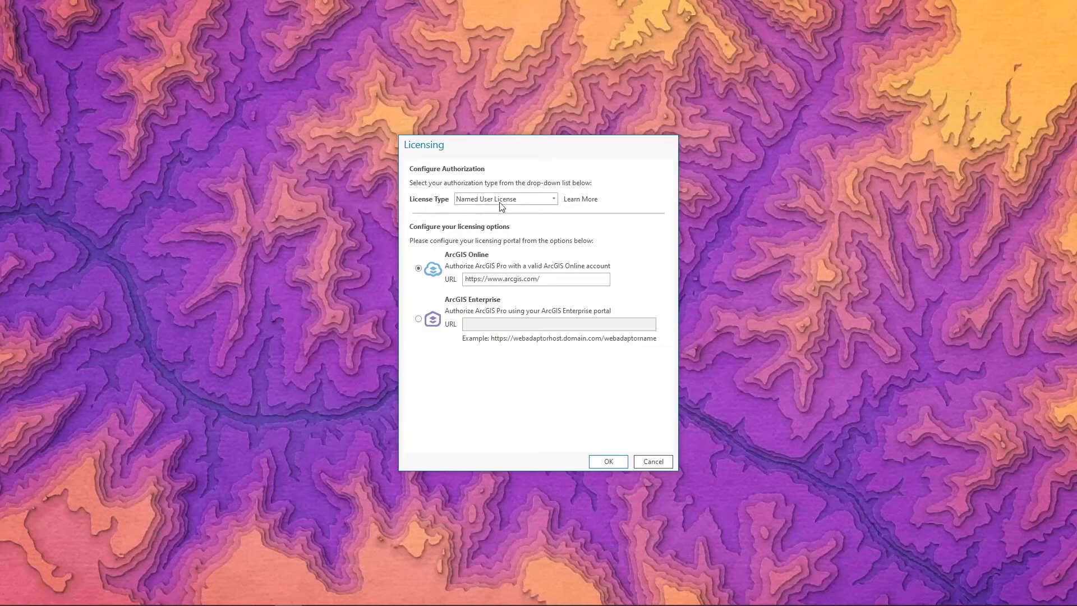
left_click(553, 199)
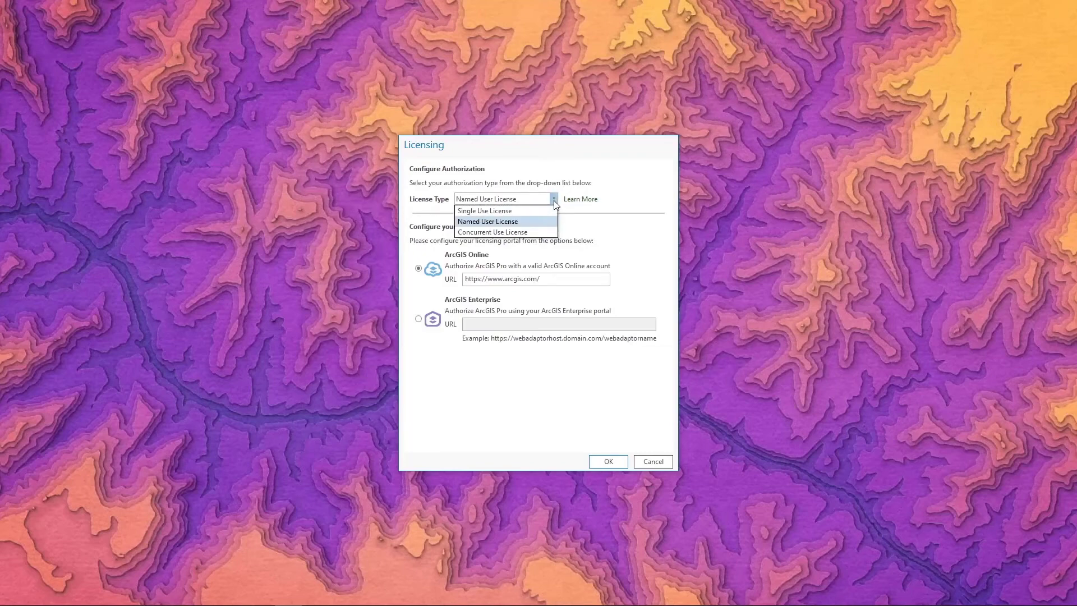
left_click(523, 211)
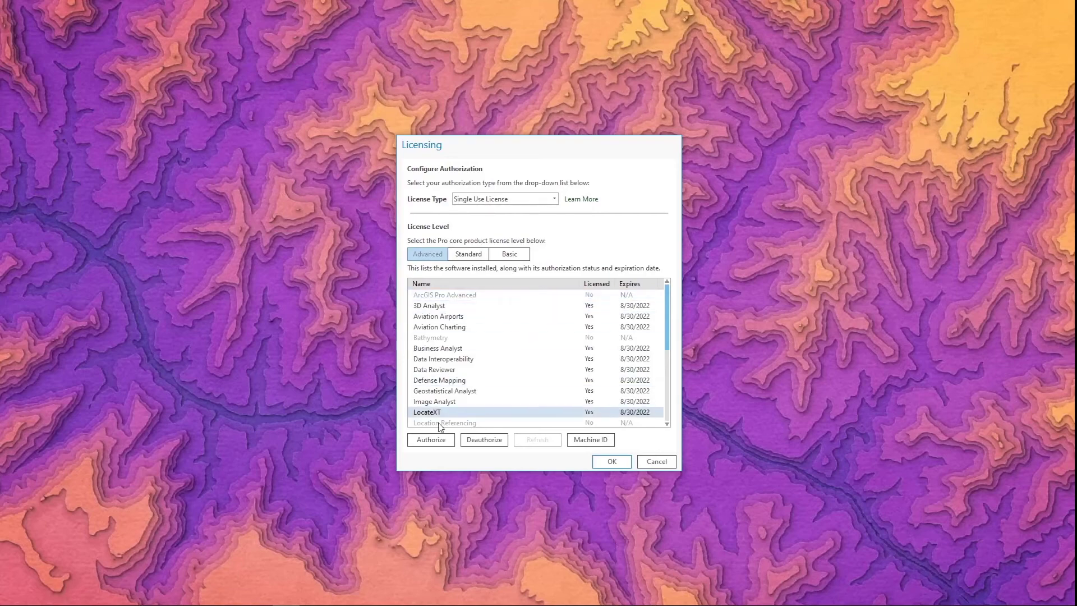
- Authorize online through the wizard with Commercial/Private Business, GIS Services and GIS Analyst
left_click(432, 443)
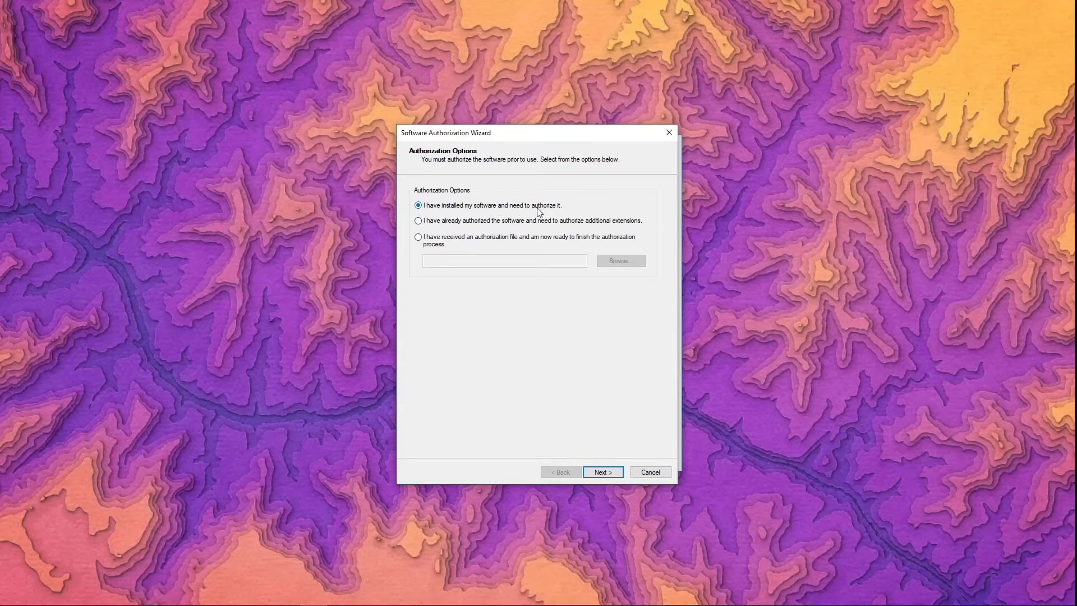
left_click(609, 474)
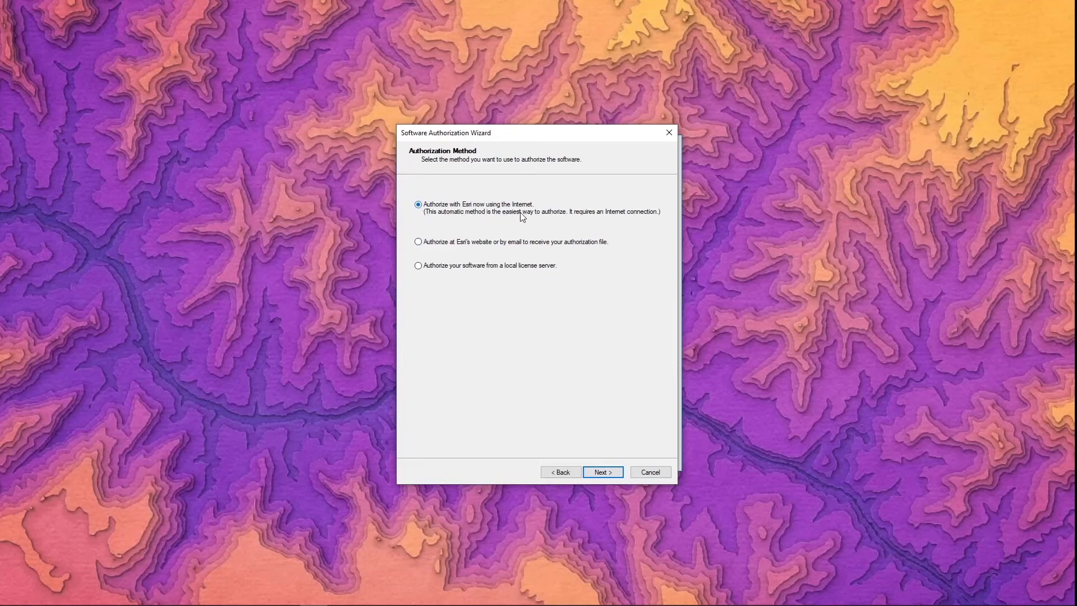
left_click(599, 472)
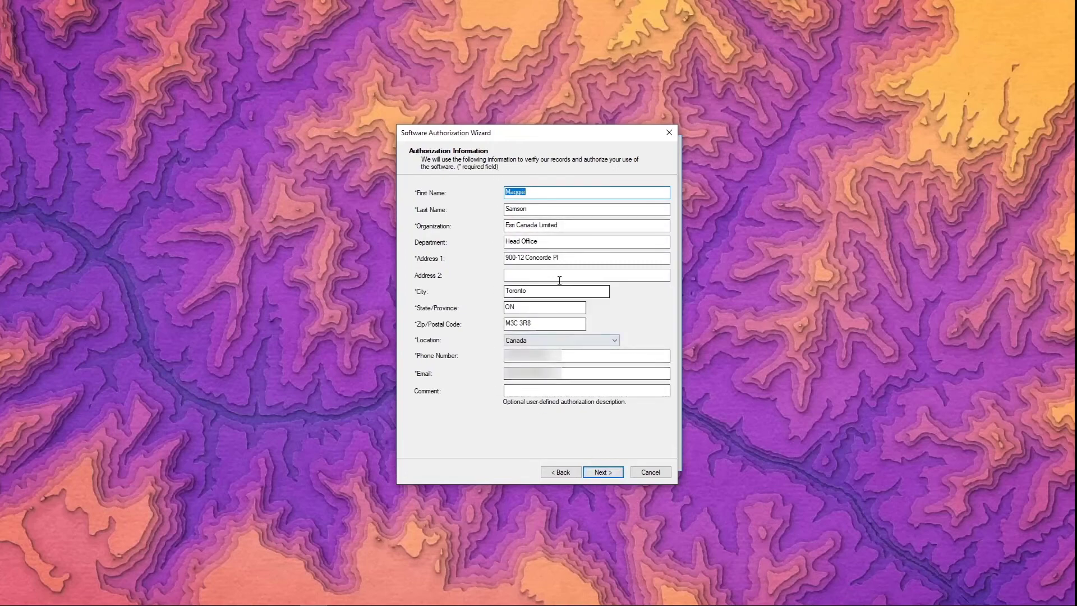
left_click(601, 472)
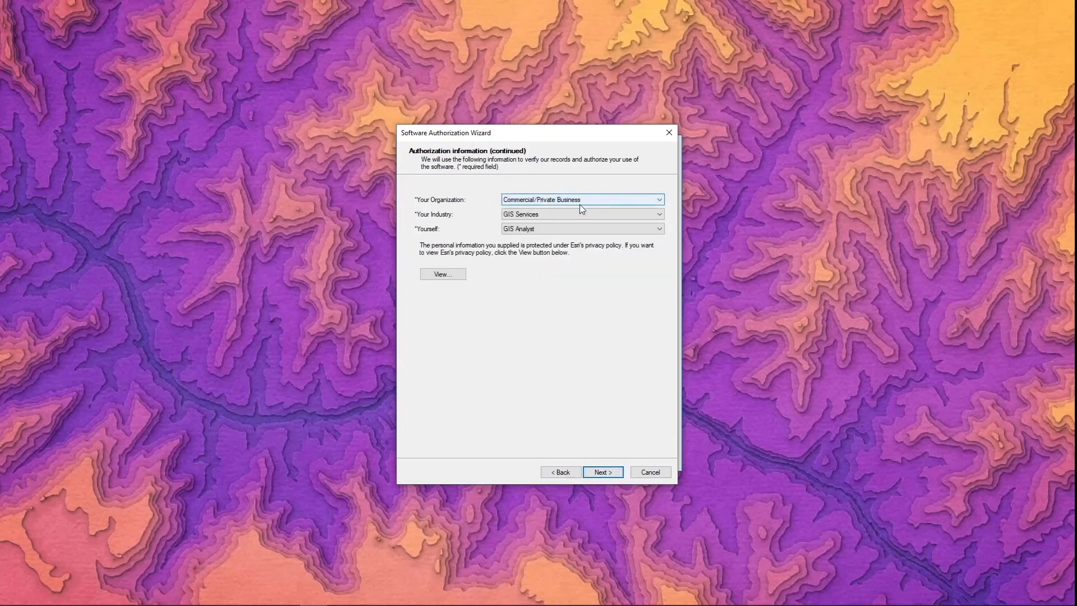
left_click(577, 229)
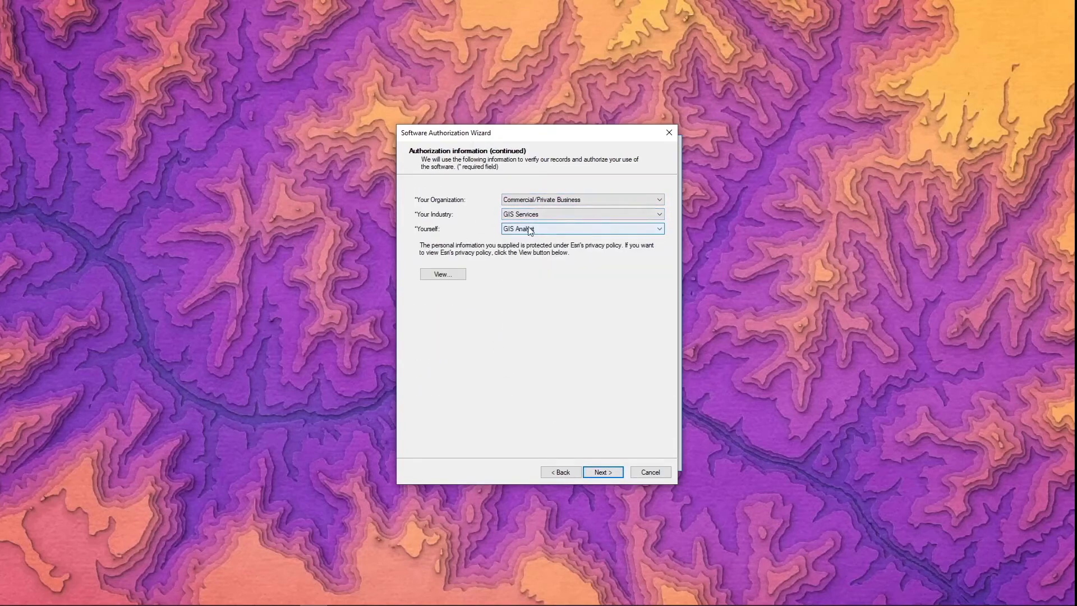
- Reach the authorization number page, then cancel the wizard and confirm leaving it
left_click(618, 475)
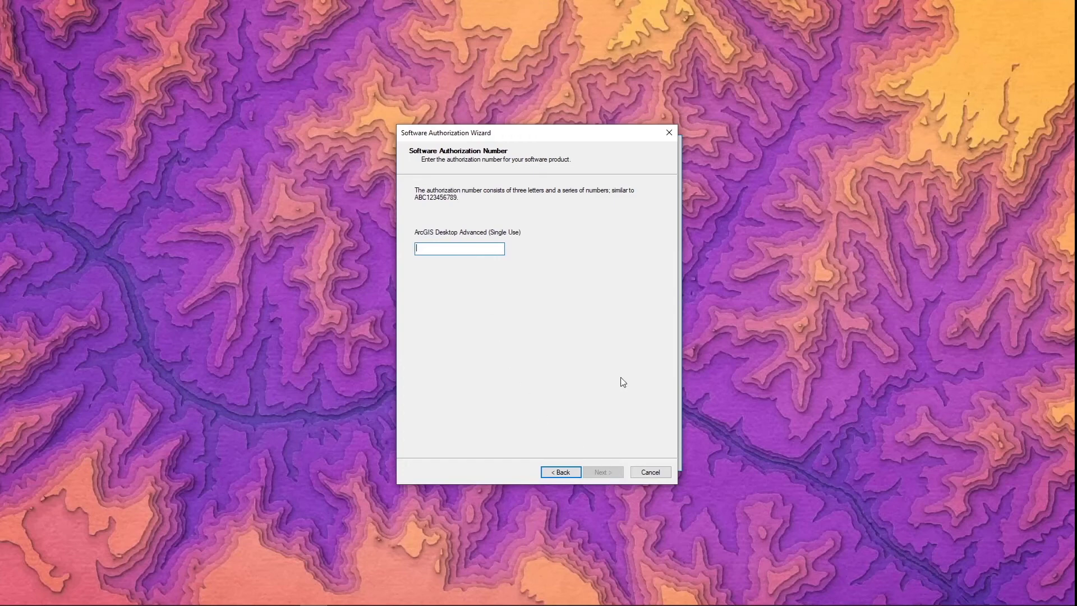
left_click(648, 475)
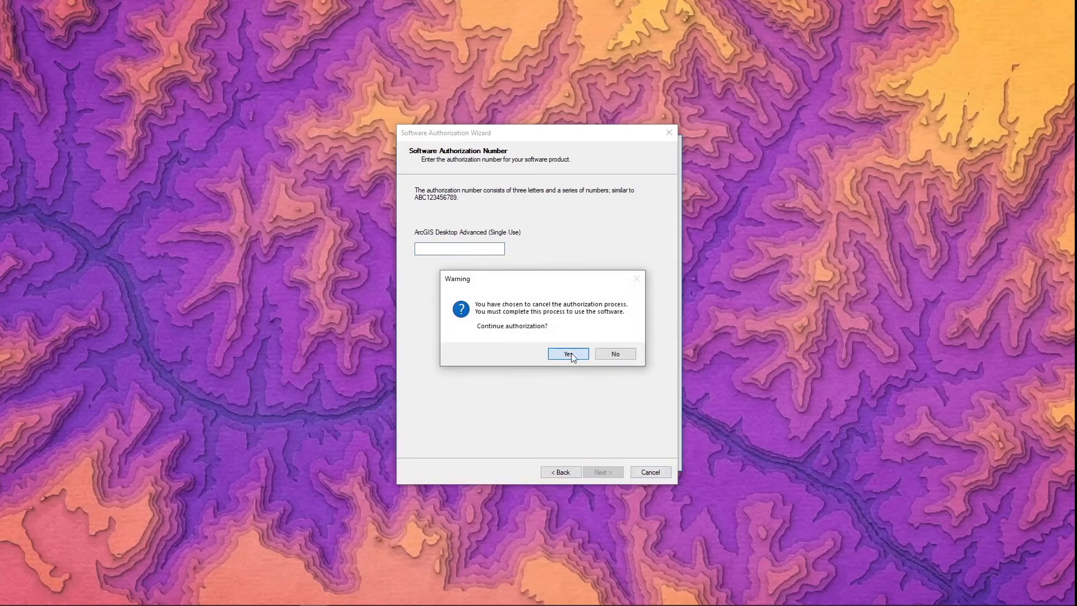
left_click(606, 353)
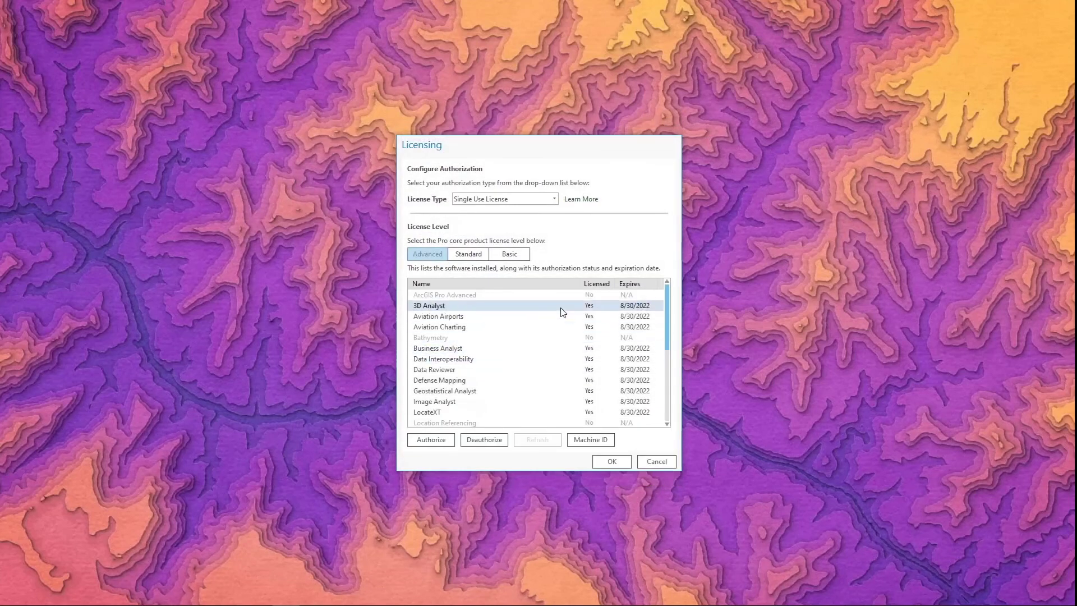
- Use a Concurrent Use License and license 3D Analyst, Aviation Airports, Aviation Charting and Business Analyst
left_click(555, 200)
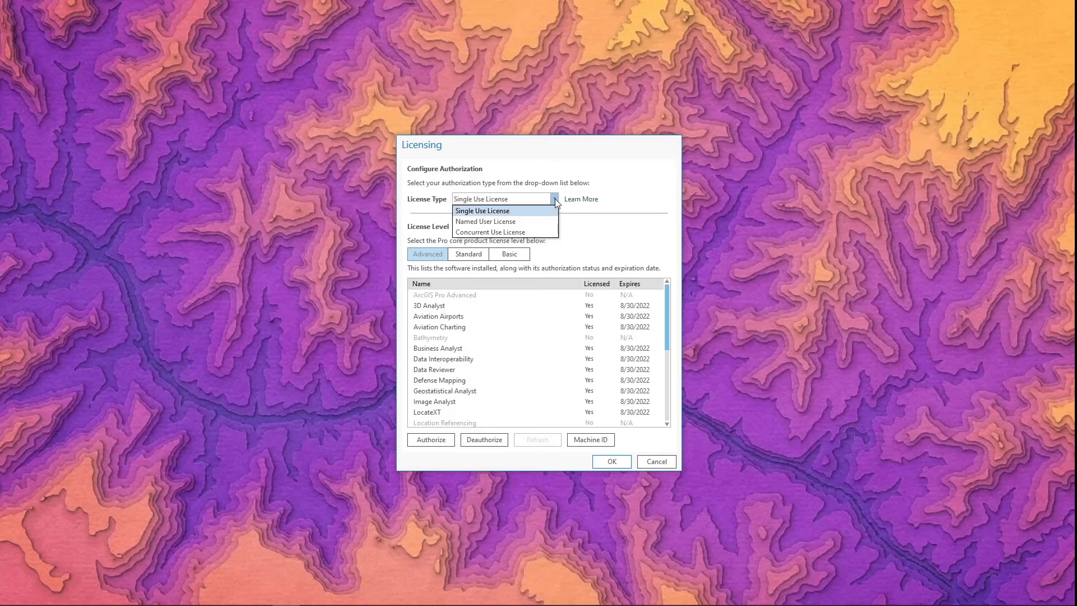
left_click(528, 234)
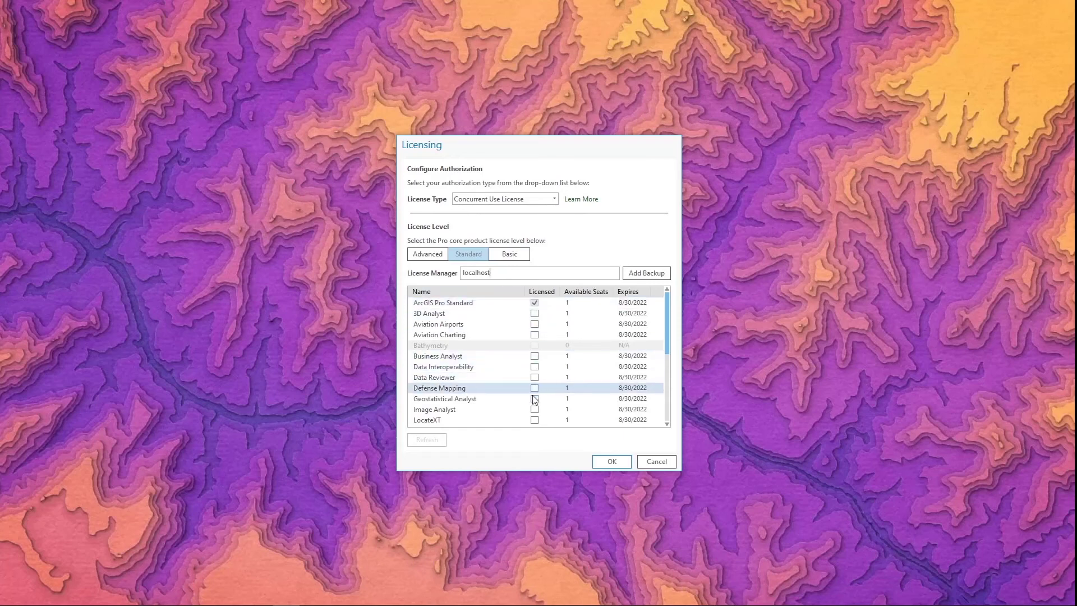
left_click(534, 313)
left_click(535, 324)
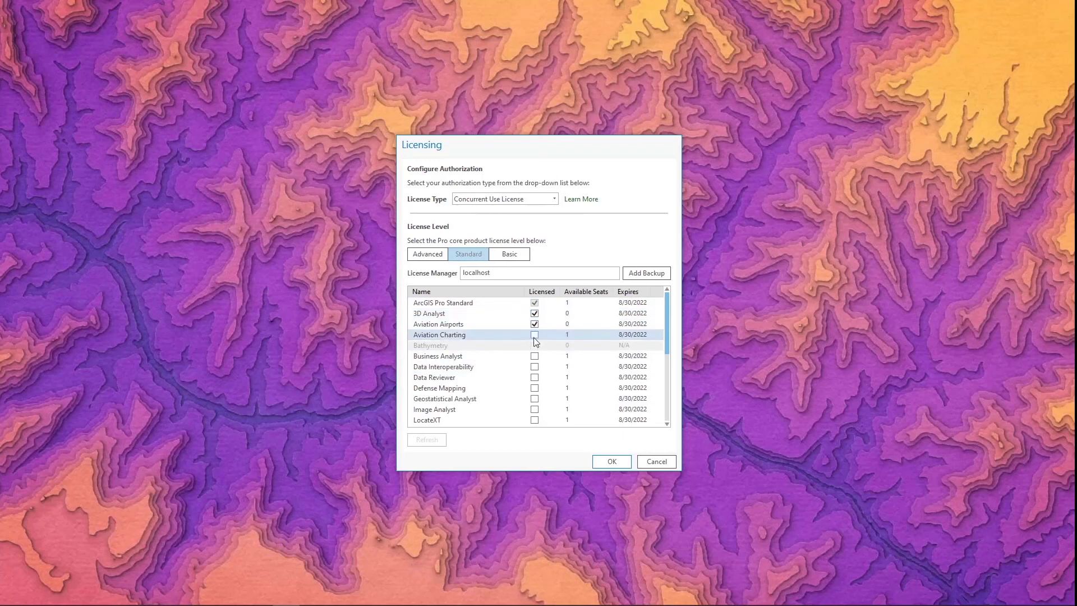
left_click(535, 335)
left_click(534, 355)
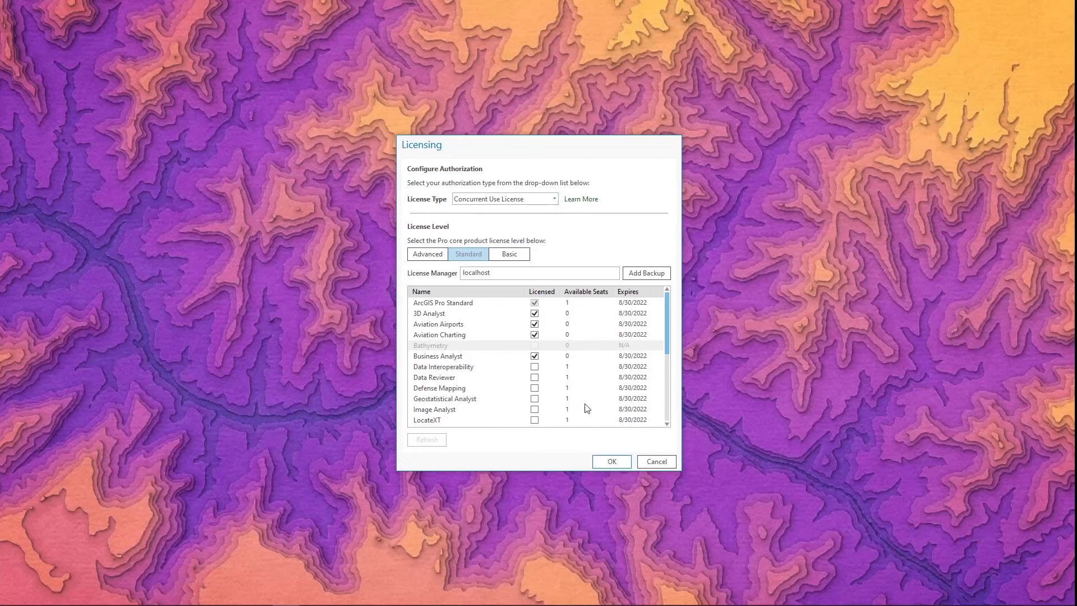
- Switch back to Named User License and apply the licensing settings
left_click(554, 201)
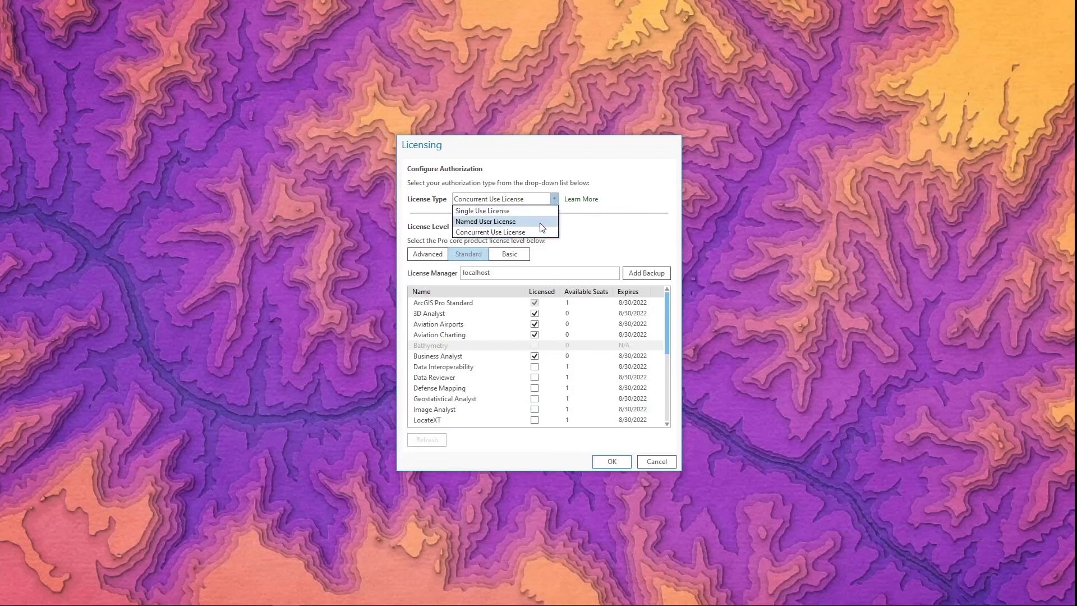
left_click(539, 222)
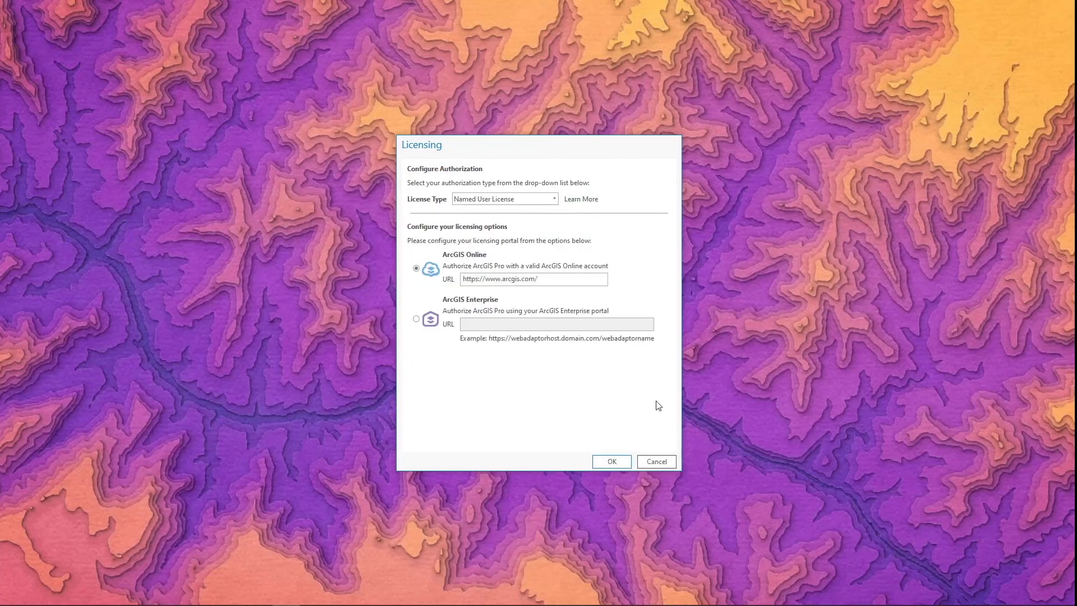
left_click(611, 462)
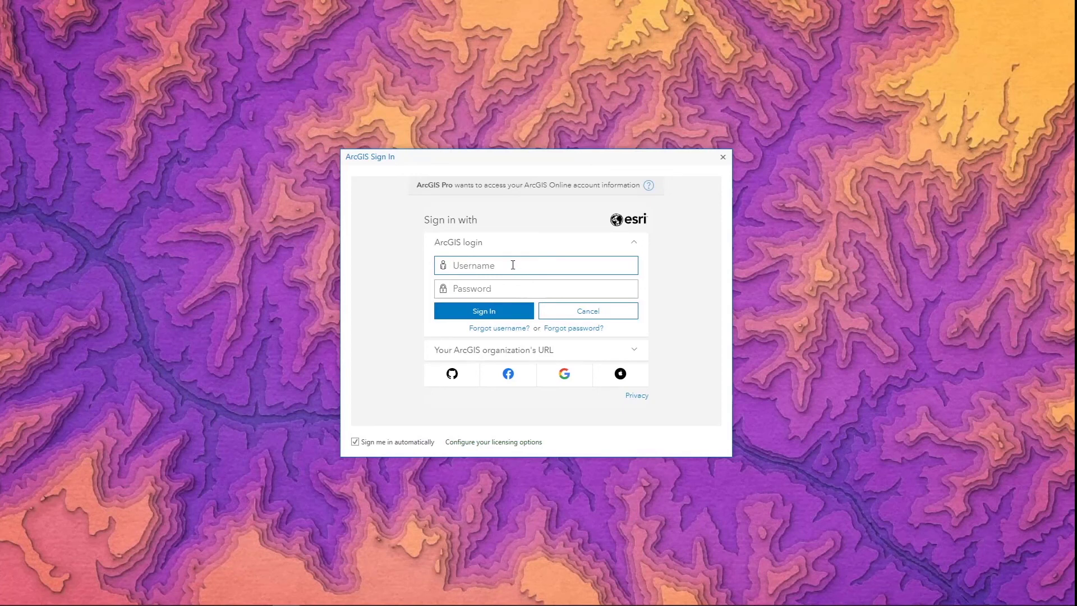
- Sign in with the ArcGIS Online account username and password
type("MaggieDemo")
key("Tab")
type("••••••••••")
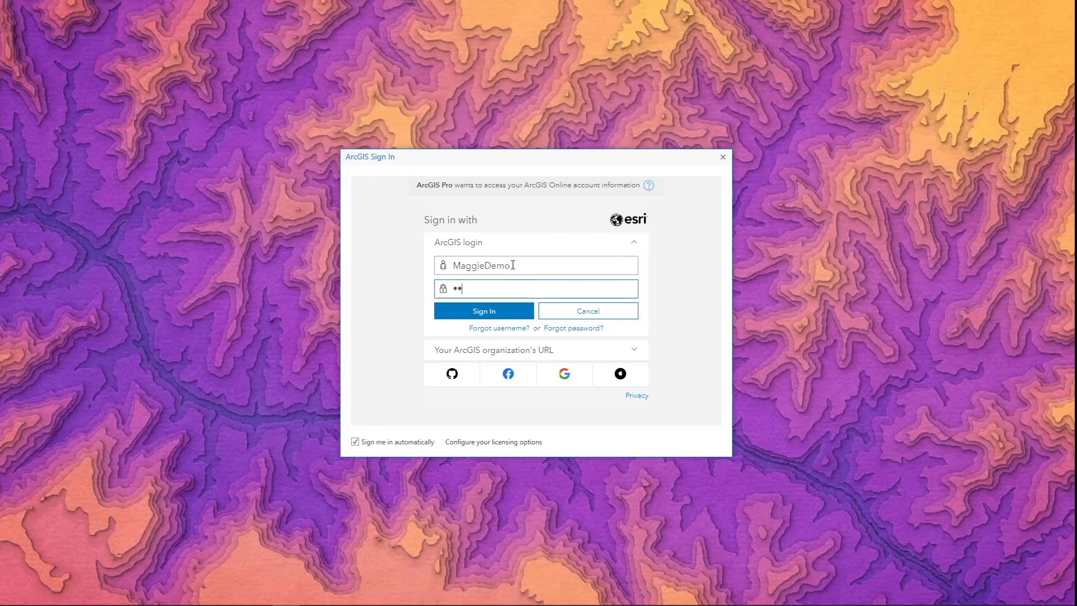
type("••")
key("Return")
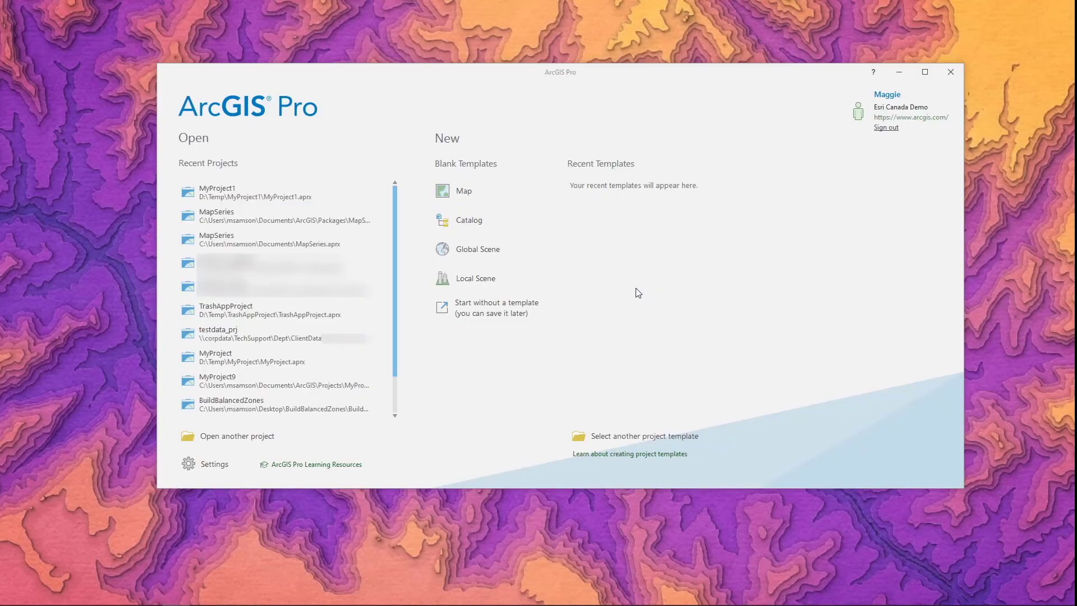